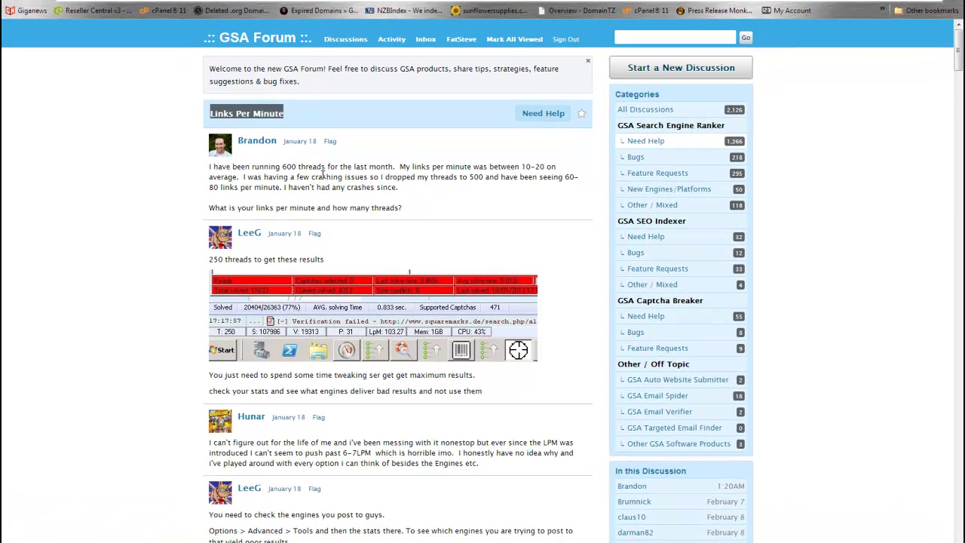
Read through the GSA Forum Links Per Minute thread, then switch to the GSA SER remote desktop
{"action": "left_click", "coordinate": [290, 155]}
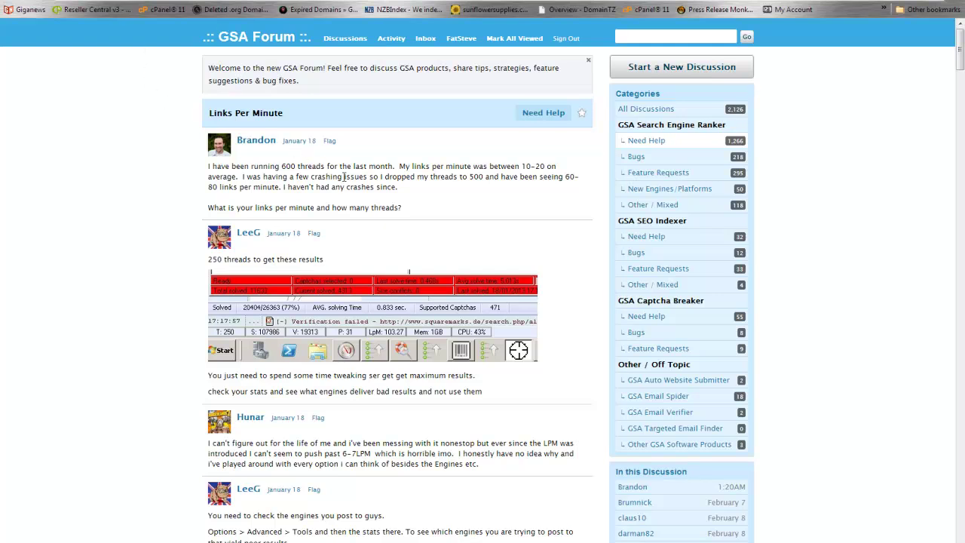
{"action": "scroll", "coordinate": [362, 176], "scroll_direction": "down", "scroll_amount": 5}
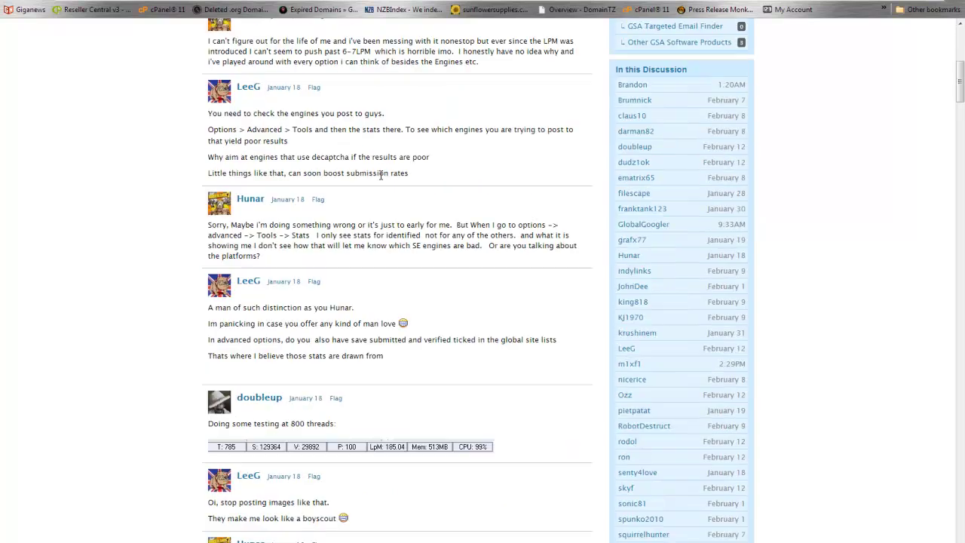
{"action": "scroll", "coordinate": [375, 175], "scroll_direction": "down", "scroll_amount": 13}
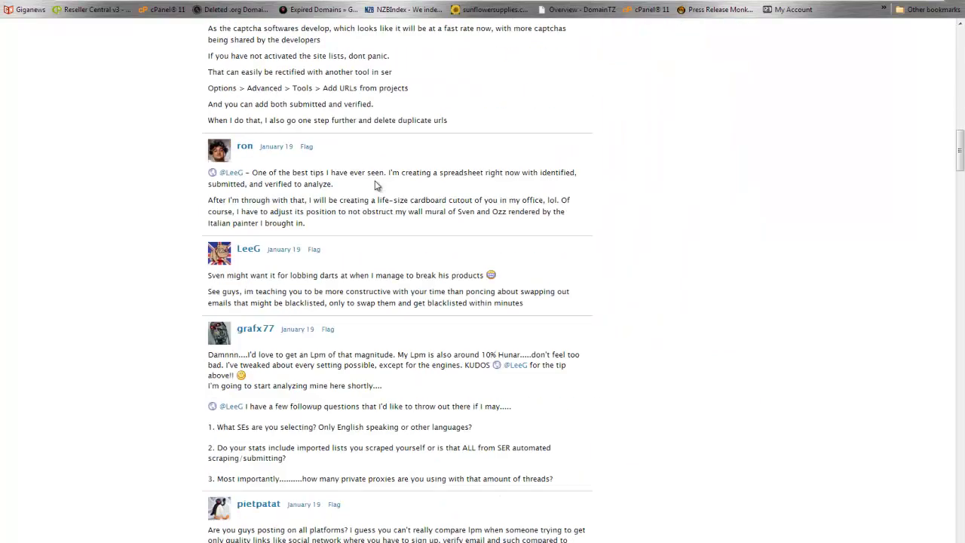
{"action": "scroll", "coordinate": [375, 181], "scroll_direction": "down", "scroll_amount": 9}
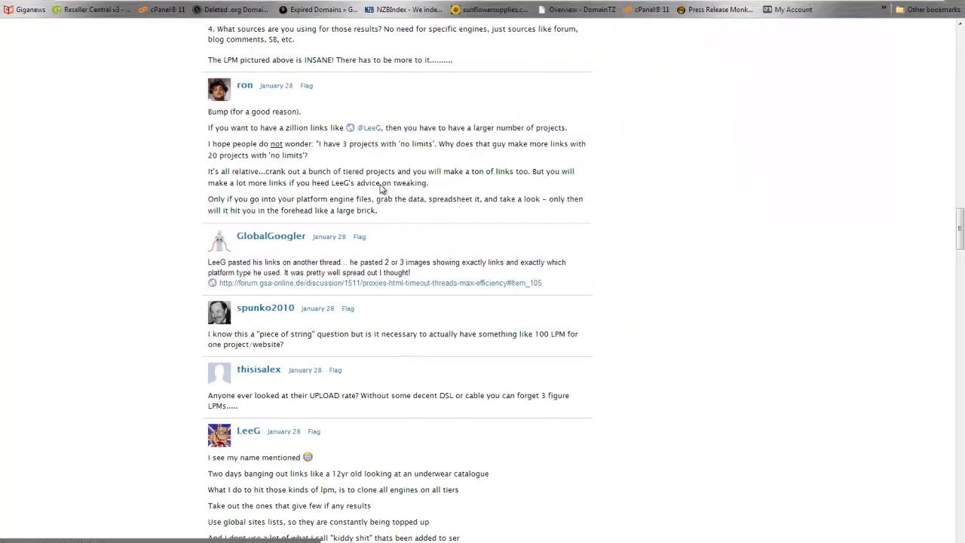
{"action": "scroll", "coordinate": [380, 192], "scroll_direction": "up", "scroll_amount": 6}
{"action": "scroll", "coordinate": [383, 197], "scroll_direction": "up", "scroll_amount": 20}
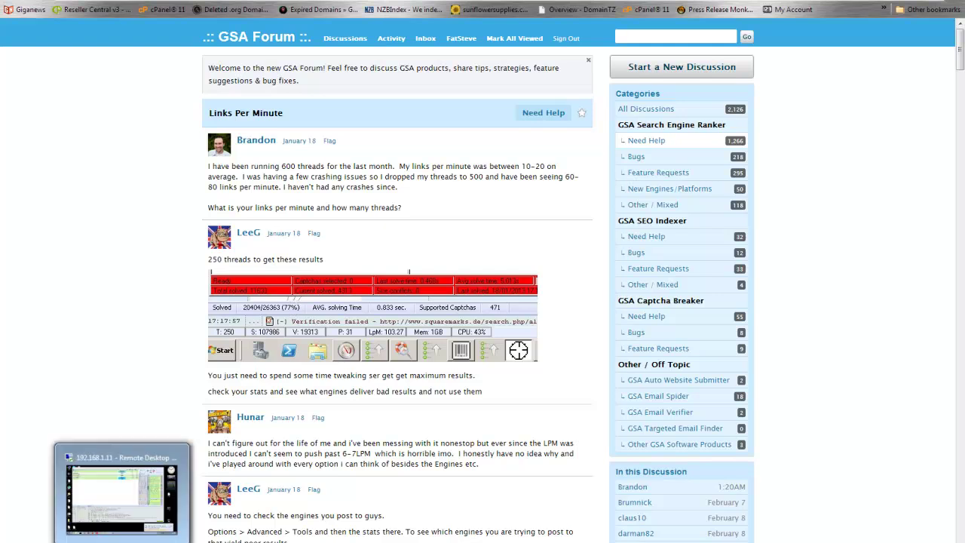
{"action": "left_click", "coordinate": [120, 542]}
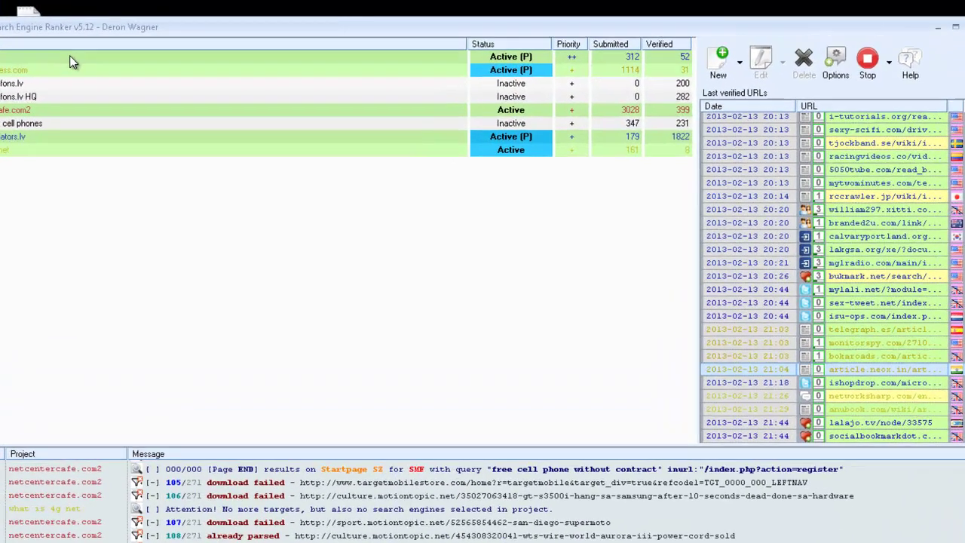
Select the 'what is 4g net' project and bring up its context menu to edit it
{"action": "left_click", "coordinate": [143, 14]}
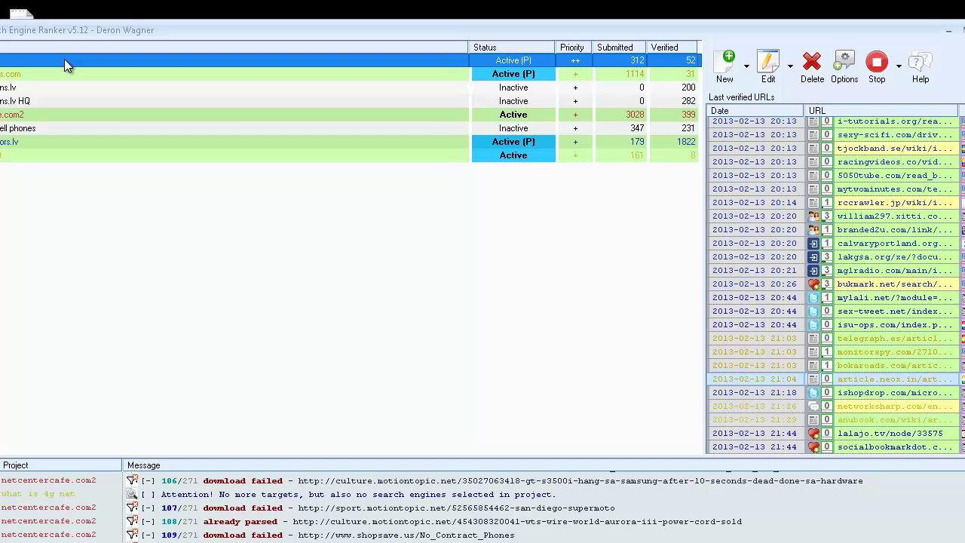
{"action": "right_click", "coordinate": [64, 58]}
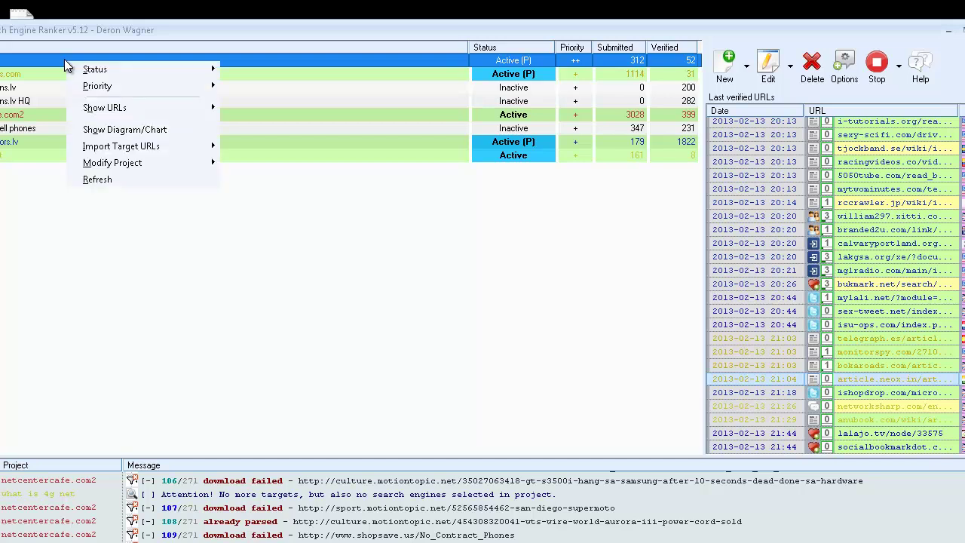
{"action": "left_click", "coordinate": [9, 256]}
{"action": "left_click", "coordinate": [5, 159]}
{"action": "right_click", "coordinate": [3, 158]}
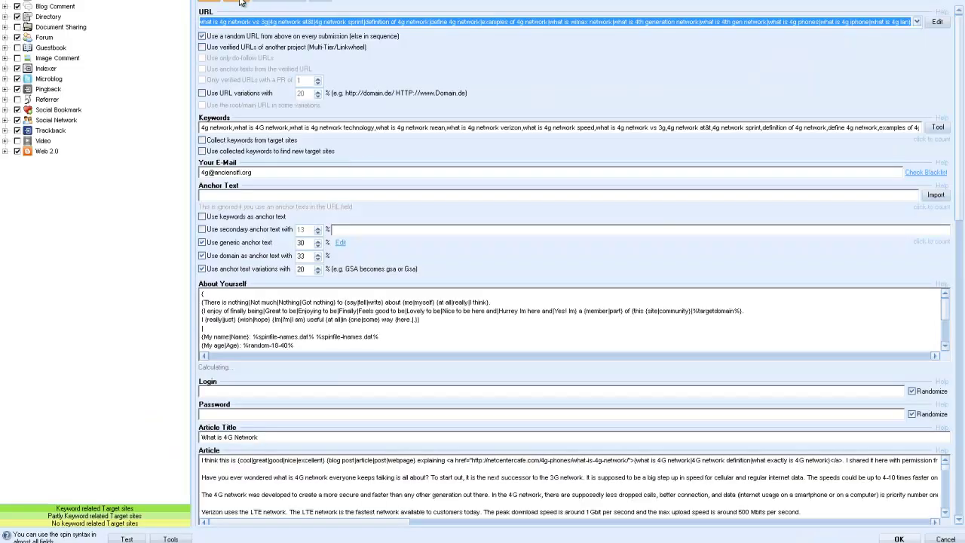
Load the prefSE.ses engine selection on the Options tab (37/1000) and enlarge the engine list
{"action": "left_click", "coordinate": [240, 2]}
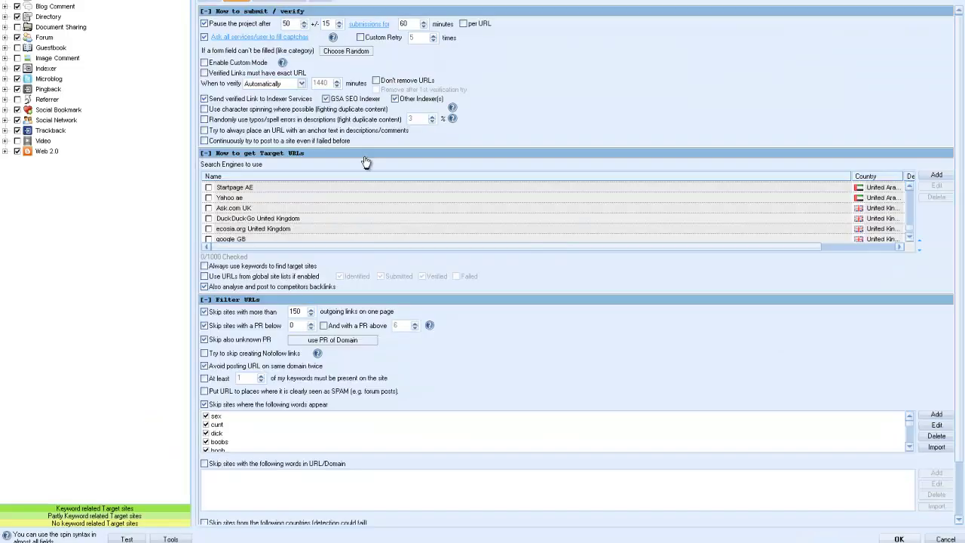
{"action": "right_click", "coordinate": [350, 198]}
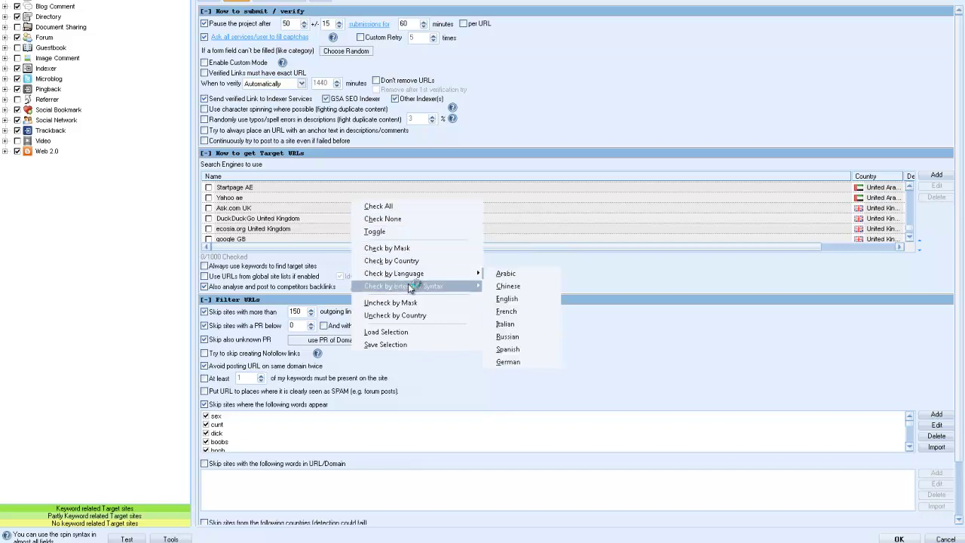
{"action": "left_click", "coordinate": [415, 332]}
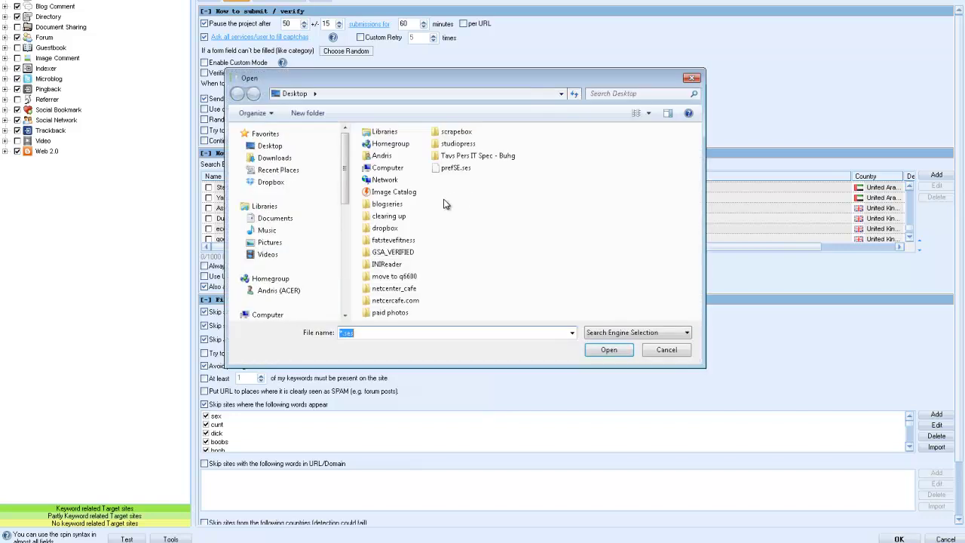
{"action": "left_click", "coordinate": [462, 169]}
{"action": "left_click", "coordinate": [609, 350]}
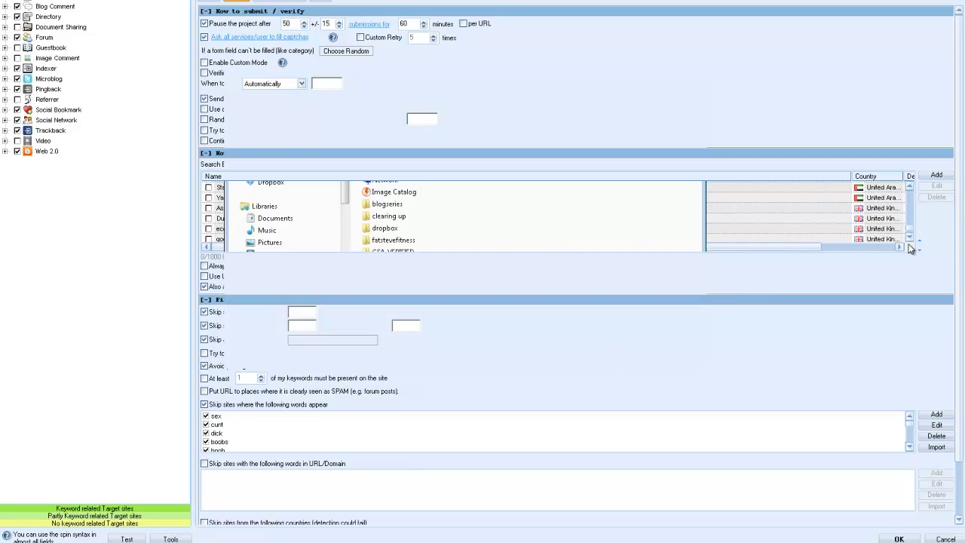
{"action": "left_click_drag", "start_coordinate": [920, 252], "coordinate": [922, 368]}
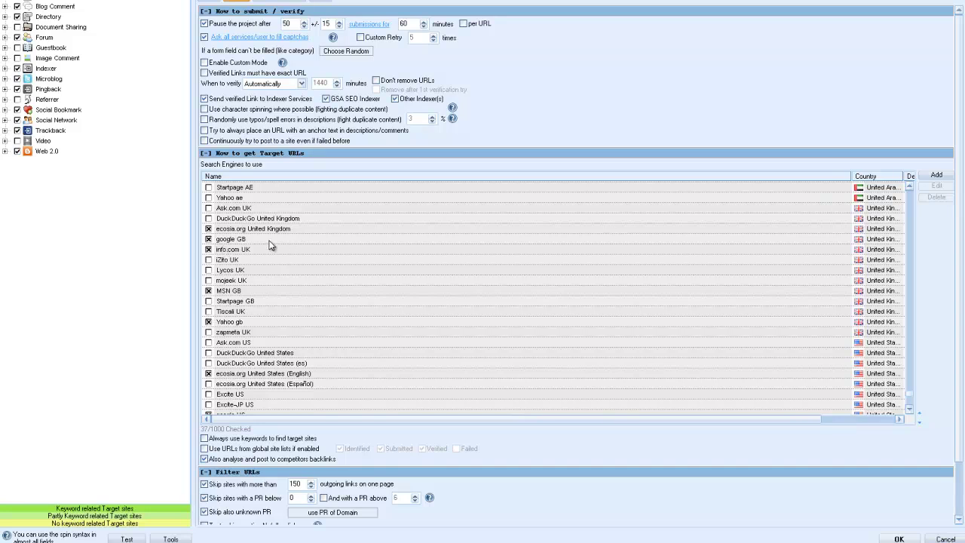
Uncheck the ecosia.org United Kingdom, United States (English) and Australia engines while scrolling down
{"action": "left_click", "coordinate": [209, 229]}
{"action": "left_click", "coordinate": [209, 373]}
{"action": "left_click_drag", "start_coordinate": [910, 388], "coordinate": [910, 188]}
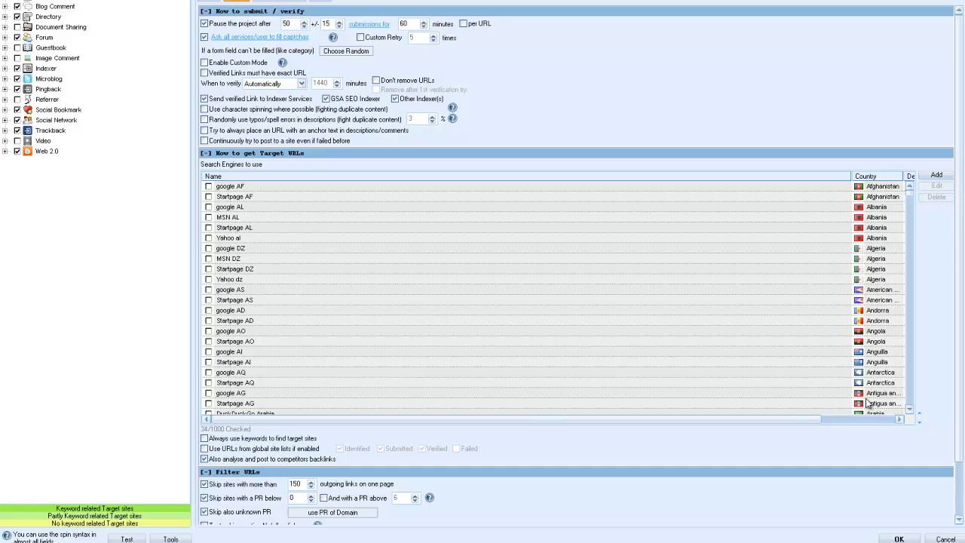
{"action": "left_click", "coordinate": [911, 409]}
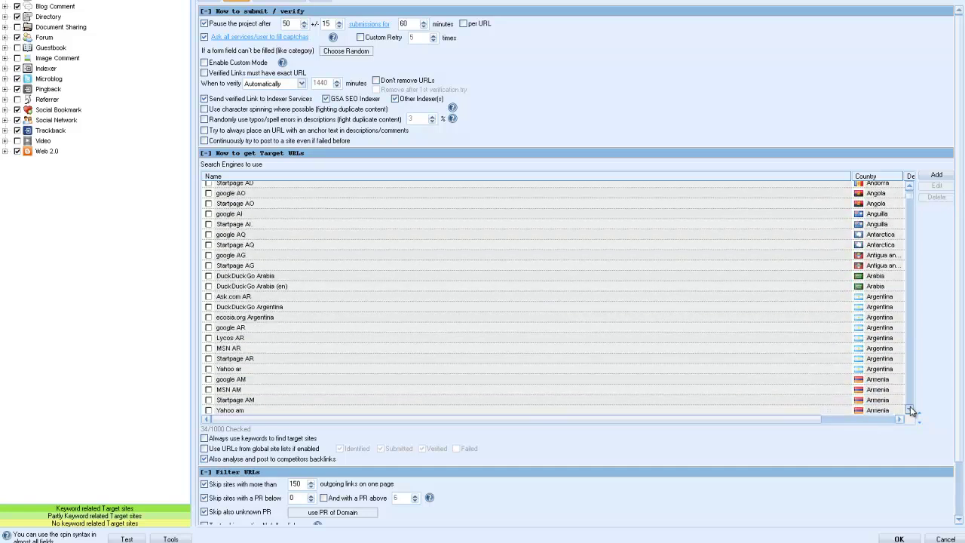
{"action": "scroll", "coordinate": [911, 409], "scroll_direction": "down", "scroll_amount": 6}
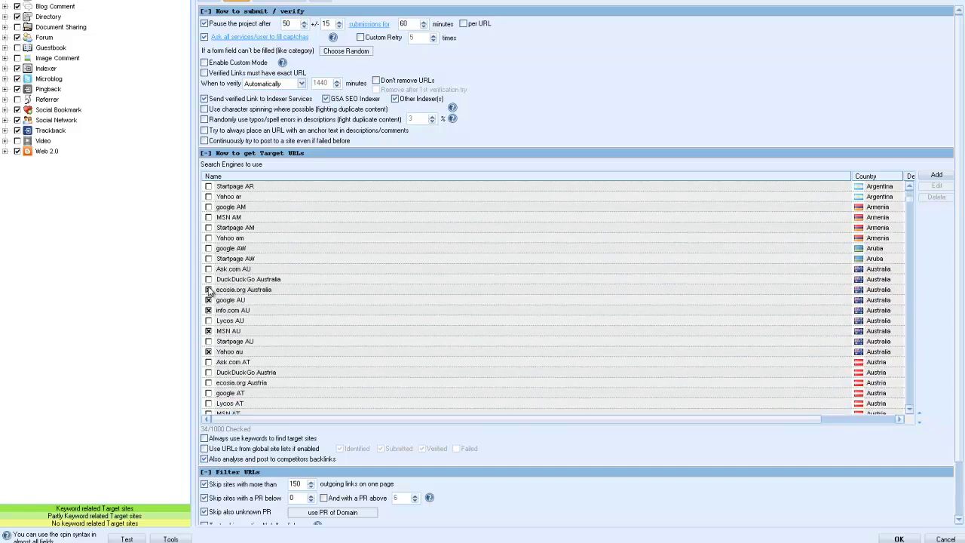
{"action": "left_click", "coordinate": [209, 290]}
{"action": "left_click", "coordinate": [909, 408]}
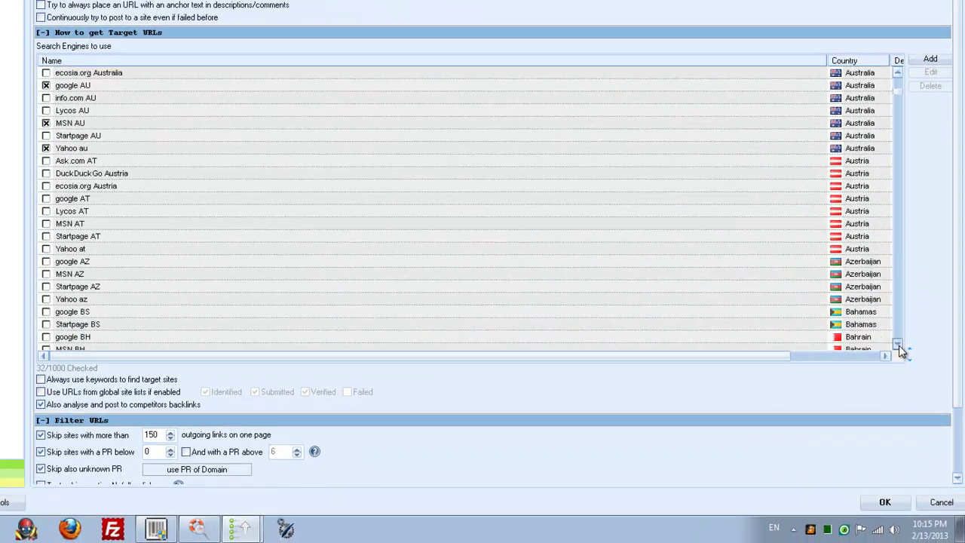
{"action": "left_click_drag", "start_coordinate": [901, 351], "coordinate": [901, 351]}
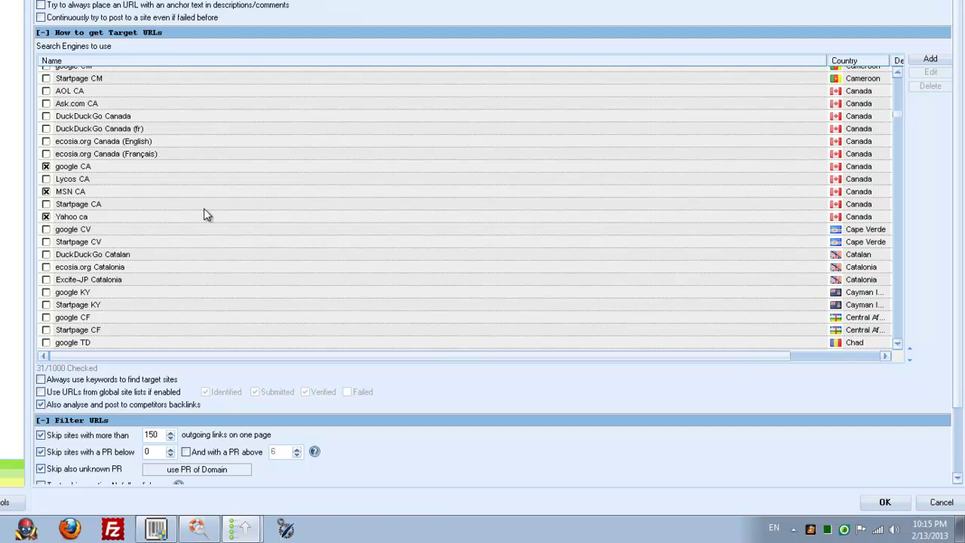
{"action": "left_click", "coordinate": [897, 344]}
{"action": "left_click_drag", "start_coordinate": [898, 347], "coordinate": [898, 349]}
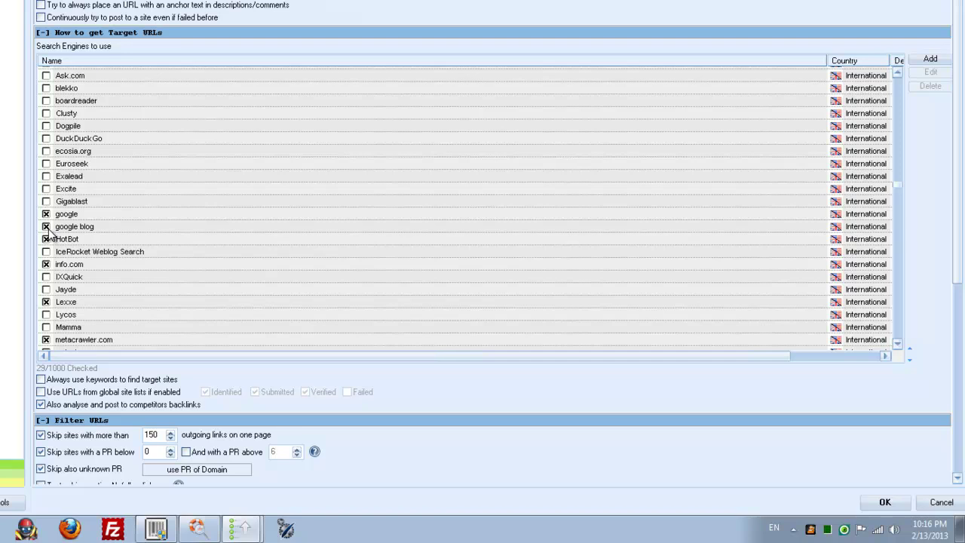
Uncheck the info.com, Lexxe, metacrawler.com and sky.com engines
{"action": "left_click", "coordinate": [46, 265]}
{"action": "left_click", "coordinate": [46, 301]}
{"action": "left_click", "coordinate": [46, 339]}
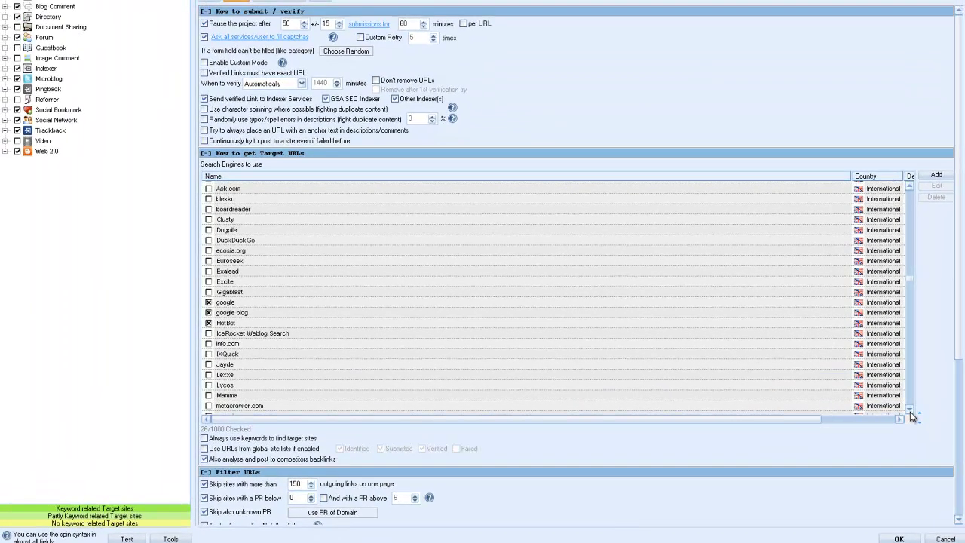
{"action": "left_click", "coordinate": [898, 344]}
{"action": "scroll", "coordinate": [911, 417], "scroll_direction": "down", "scroll_amount": 3}
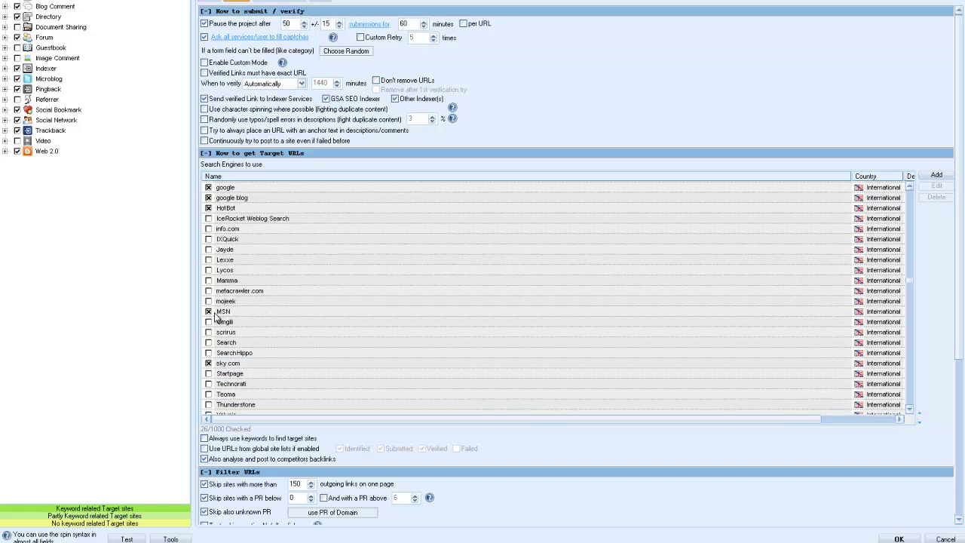
{"action": "left_click", "coordinate": [209, 363]}
{"action": "scroll", "coordinate": [910, 410], "scroll_direction": "down", "scroll_amount": 4}
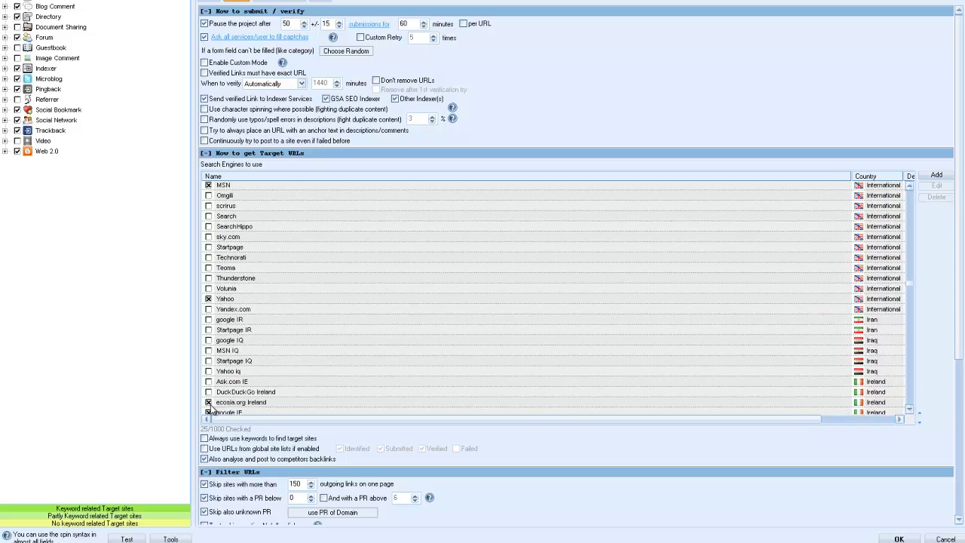
Scroll the engine list to its end, leaving 23 mostly Google, MSN and Yahoo engines checked
{"action": "left_click", "coordinate": [910, 409]}
{"action": "left_click", "coordinate": [910, 410]}
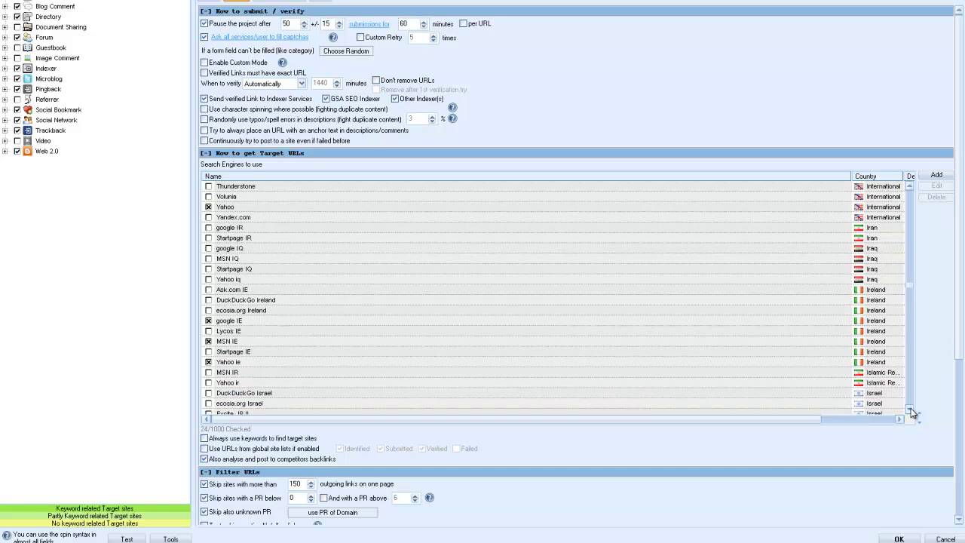
{"action": "left_click", "coordinate": [910, 411]}
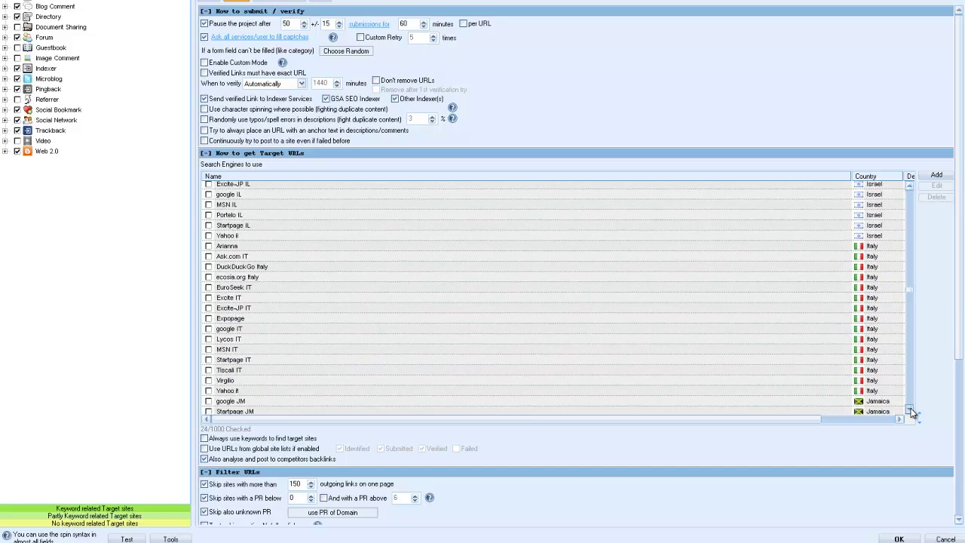
{"action": "left_click", "coordinate": [910, 410]}
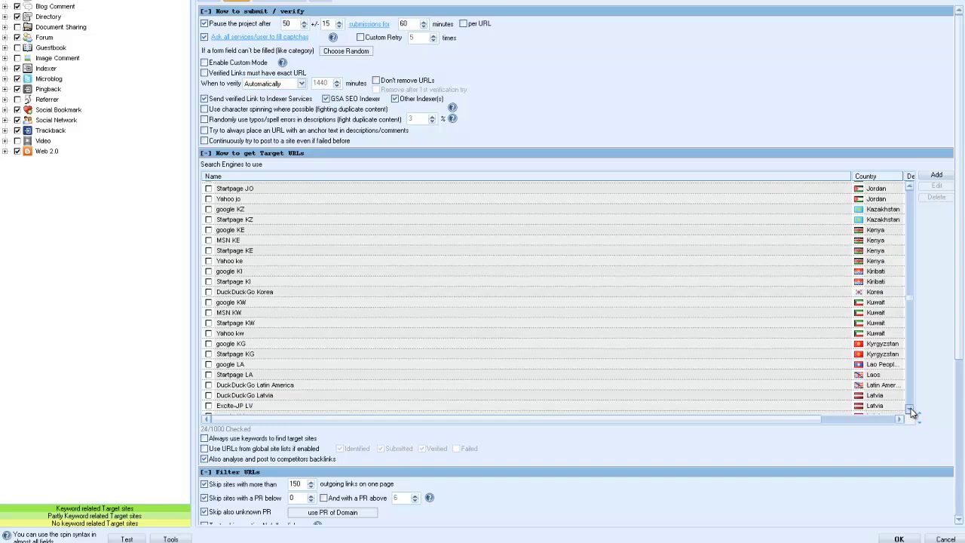
{"action": "left_click", "coordinate": [910, 410]}
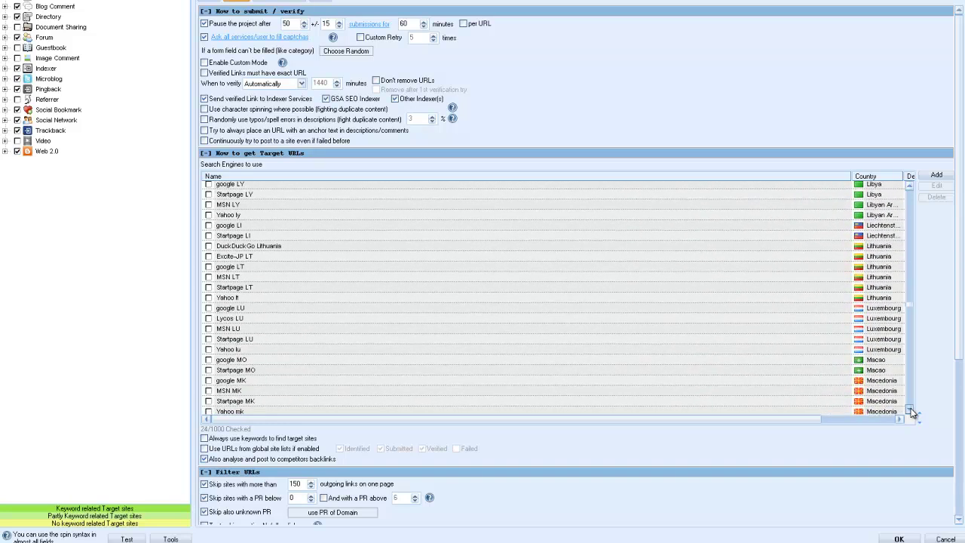
{"action": "left_click", "coordinate": [910, 410]}
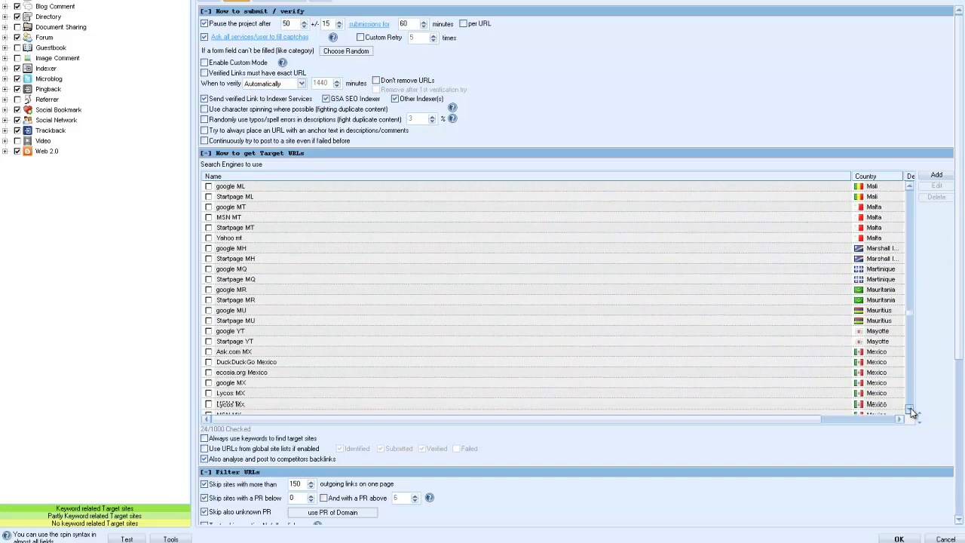
{"action": "left_click", "coordinate": [910, 410]}
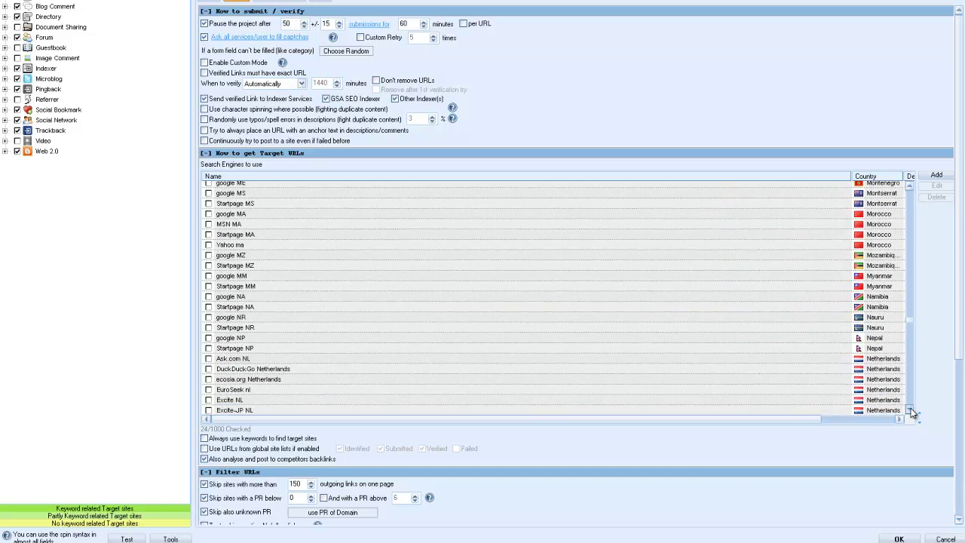
{"action": "left_click", "coordinate": [910, 410]}
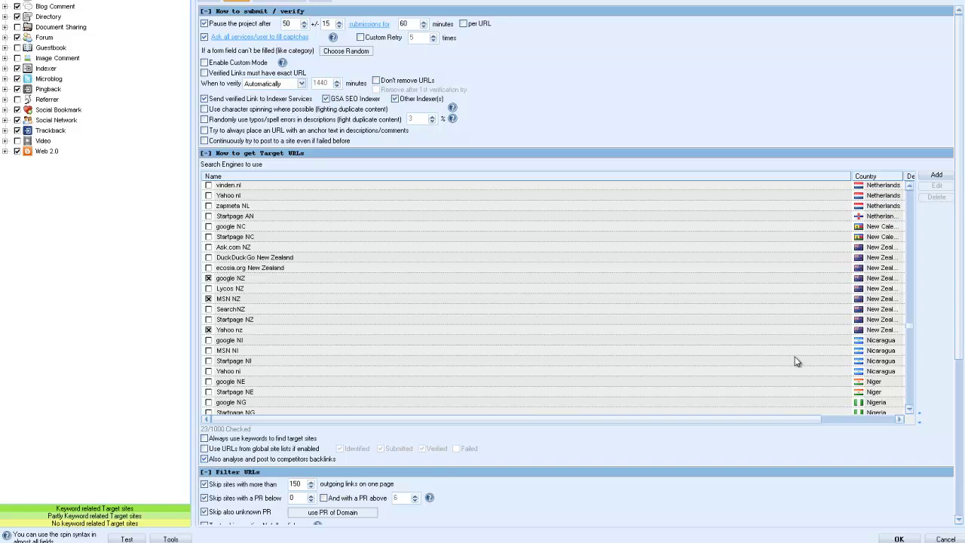
{"action": "left_click", "coordinate": [911, 409]}
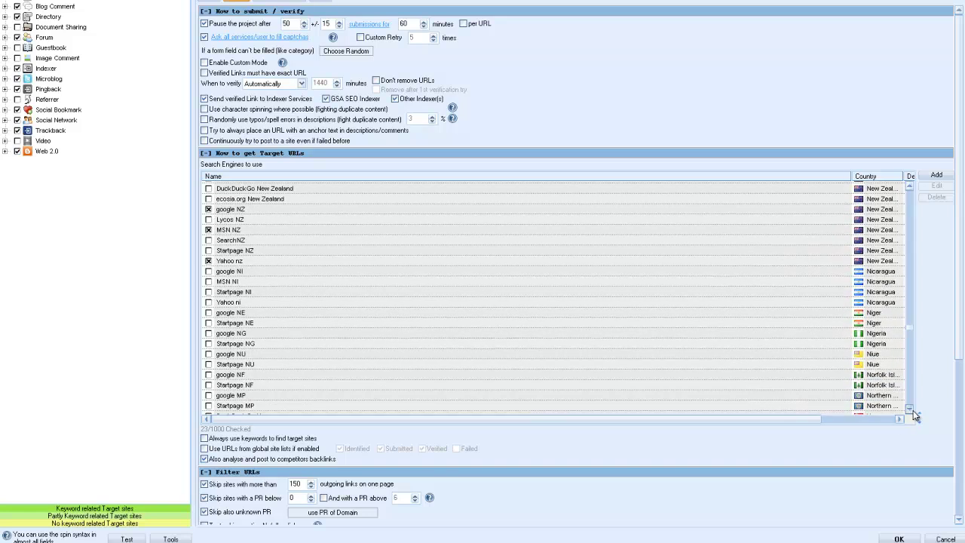
{"action": "left_click", "coordinate": [910, 411]}
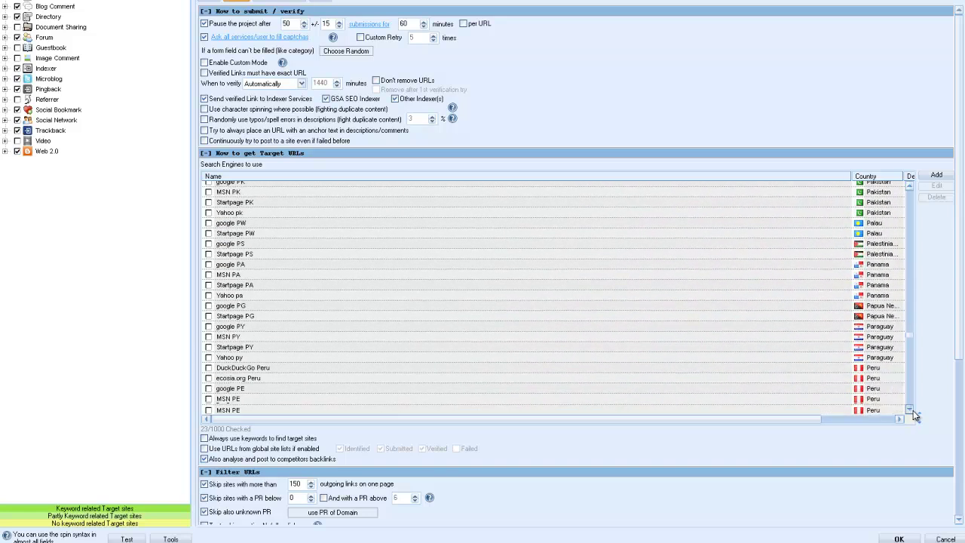
{"action": "left_click", "coordinate": [910, 410]}
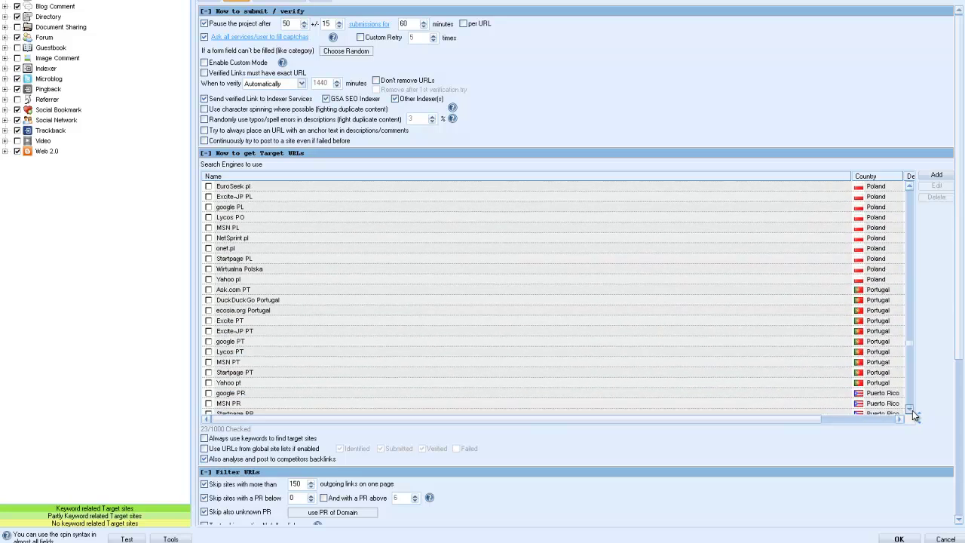
{"action": "left_click", "coordinate": [910, 411]}
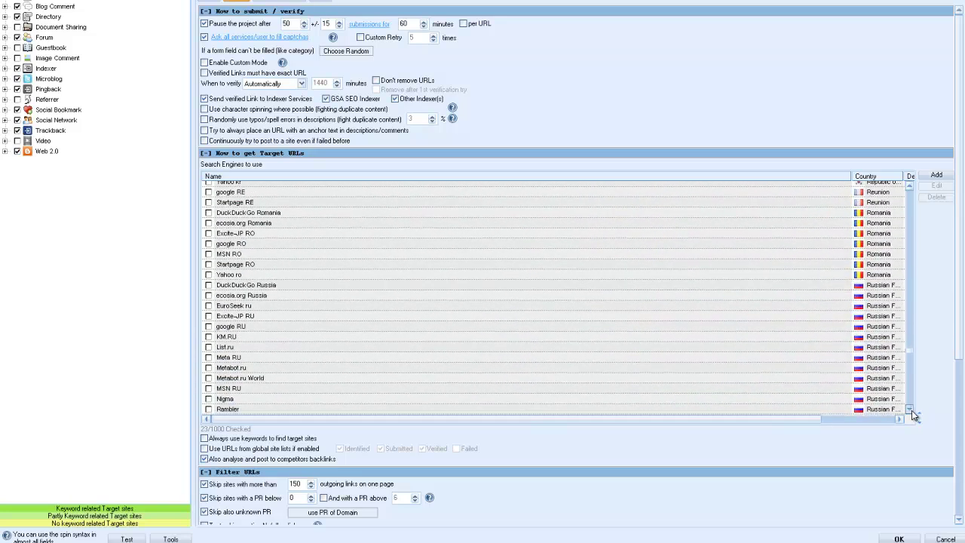
{"action": "left_click_drag", "start_coordinate": [911, 410], "coordinate": [910, 410]}
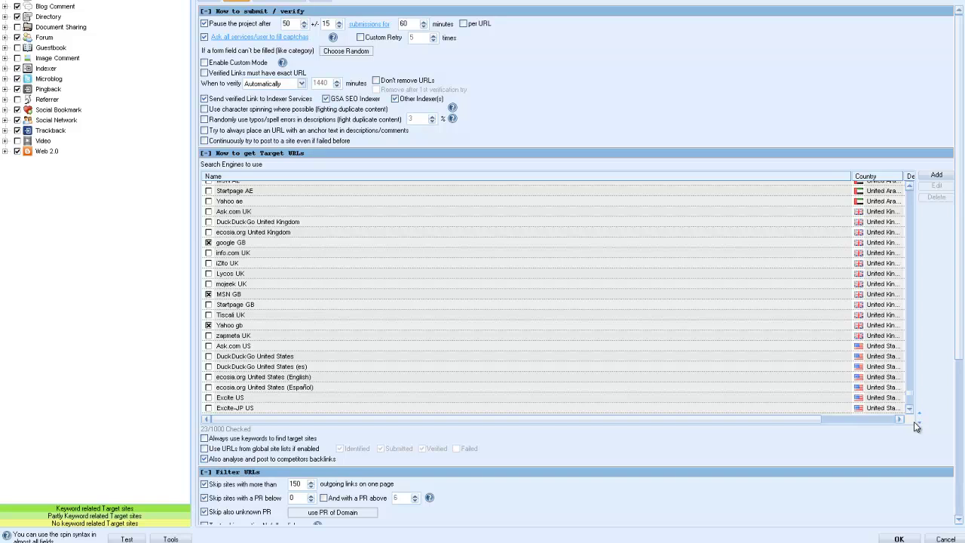
{"action": "scroll", "coordinate": [317, 355], "scroll_direction": "down", "scroll_amount": 3}
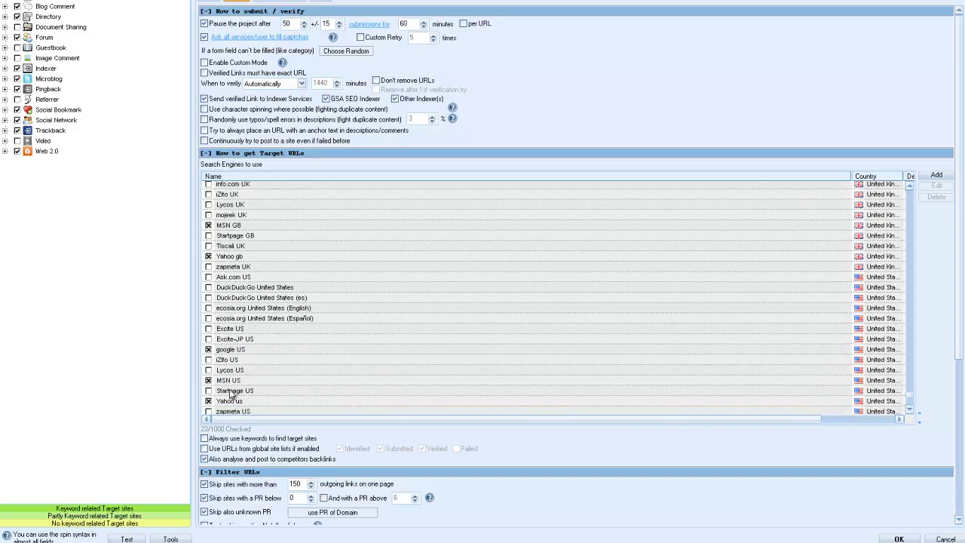
{"action": "left_click", "coordinate": [910, 410]}
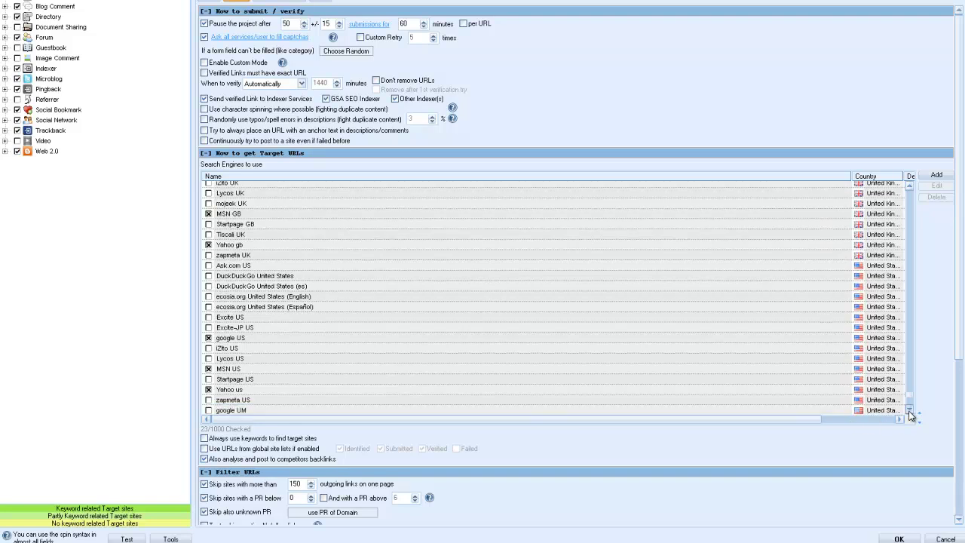
{"action": "left_click_drag", "start_coordinate": [909, 410], "coordinate": [909, 410]}
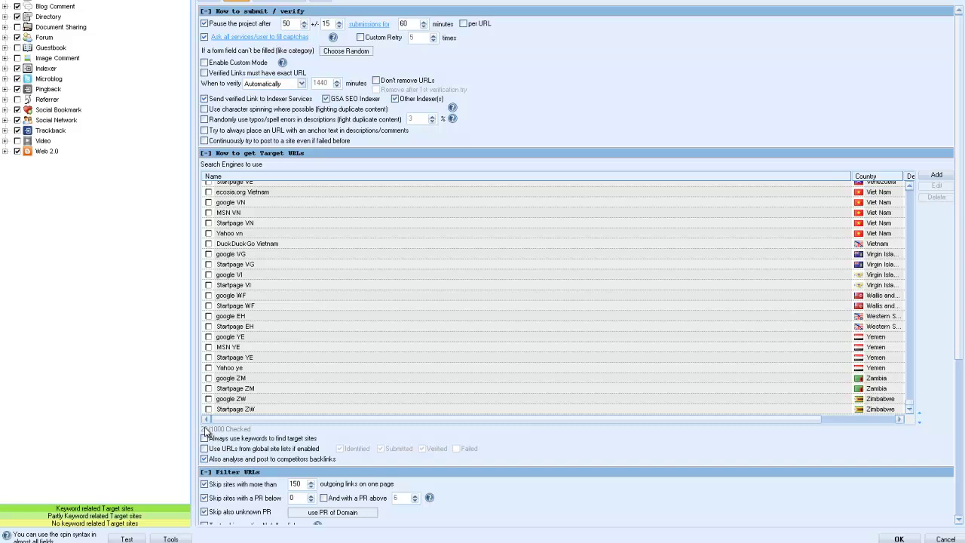
Save the 23-engine selection to the Desktop as EN_SE_GYB
{"action": "right_click", "coordinate": [400, 231]}
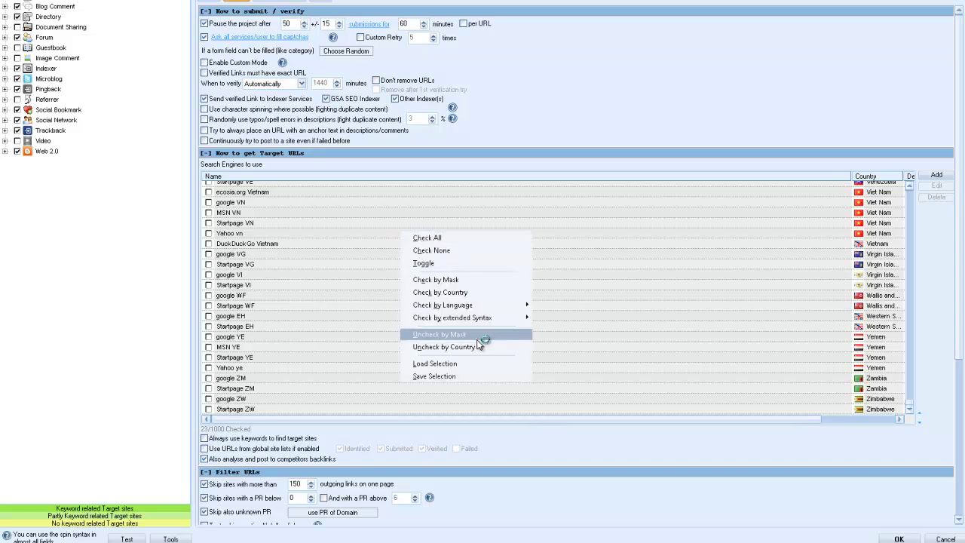
{"action": "key", "text": "Escape"}
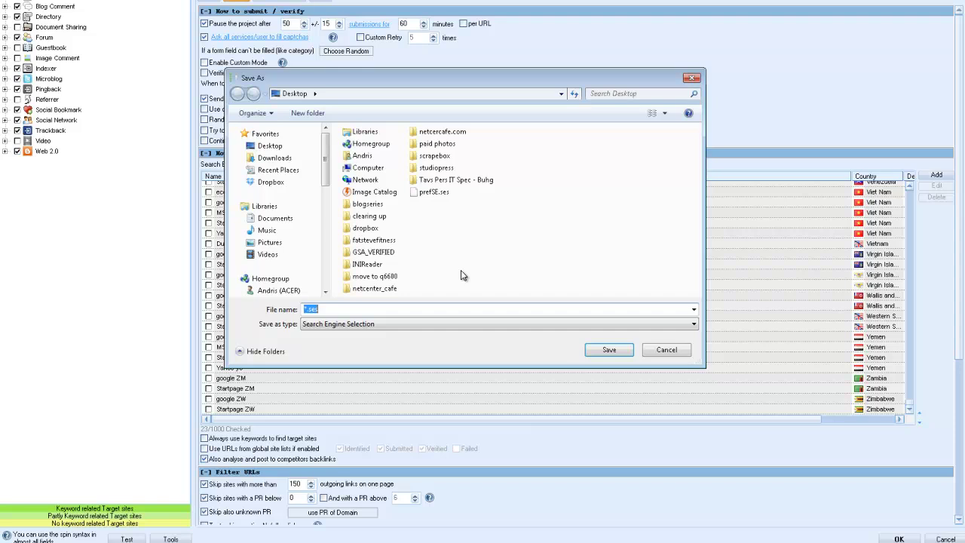
{"action": "type", "text": "EN_SE_GYB"}
{"action": "left_click", "coordinate": [612, 352]}
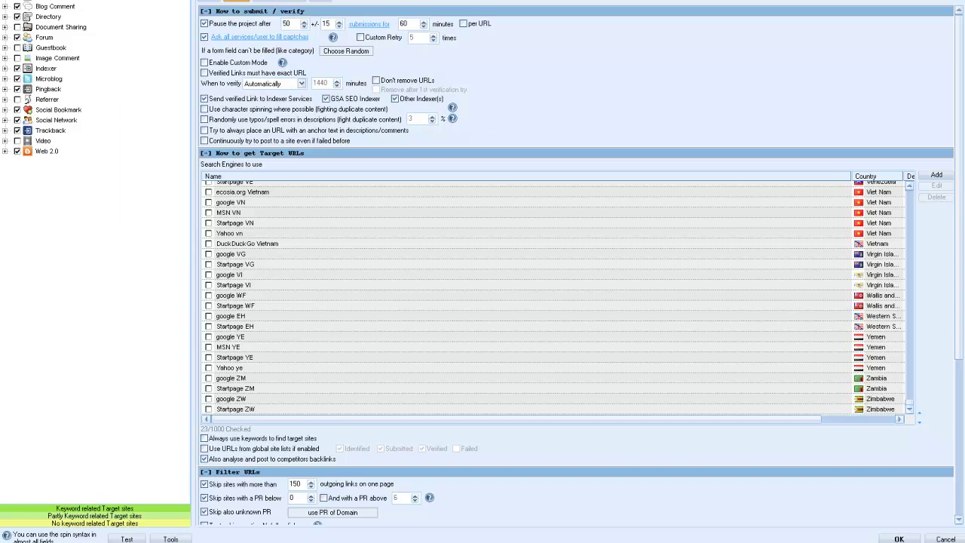
Confirm the project options, then show the Advanced page of the global Settings
{"action": "left_click", "coordinate": [932, 538]}
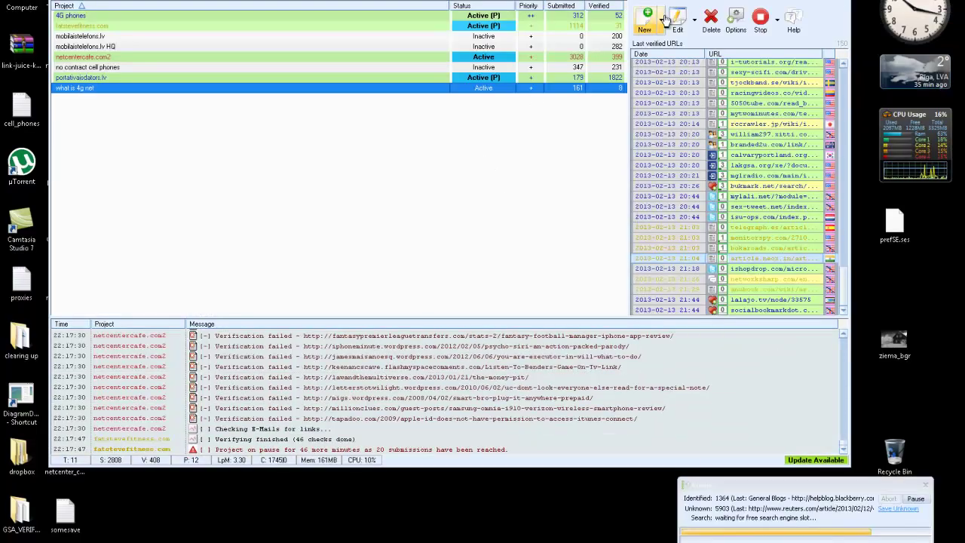
{"action": "left_click", "coordinate": [735, 25]}
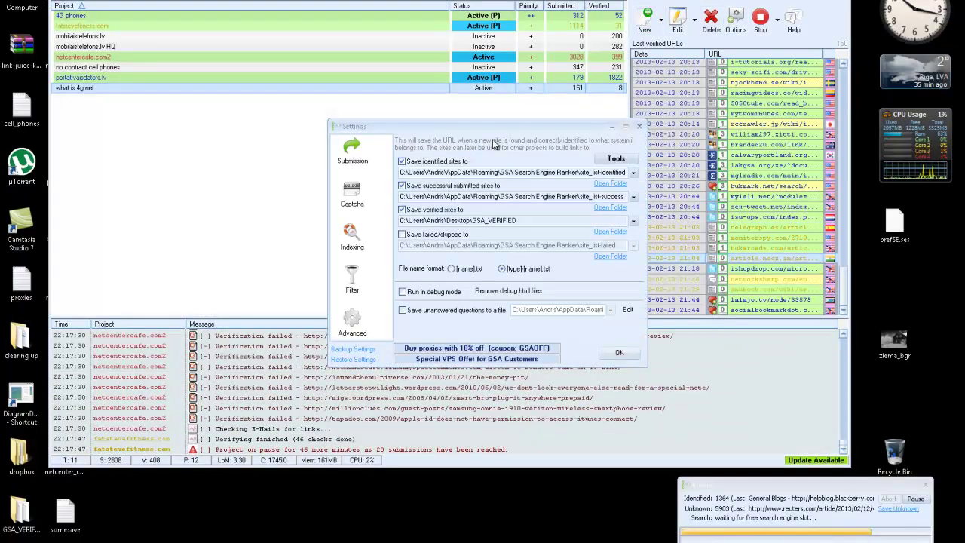
{"action": "left_click", "coordinate": [357, 320]}
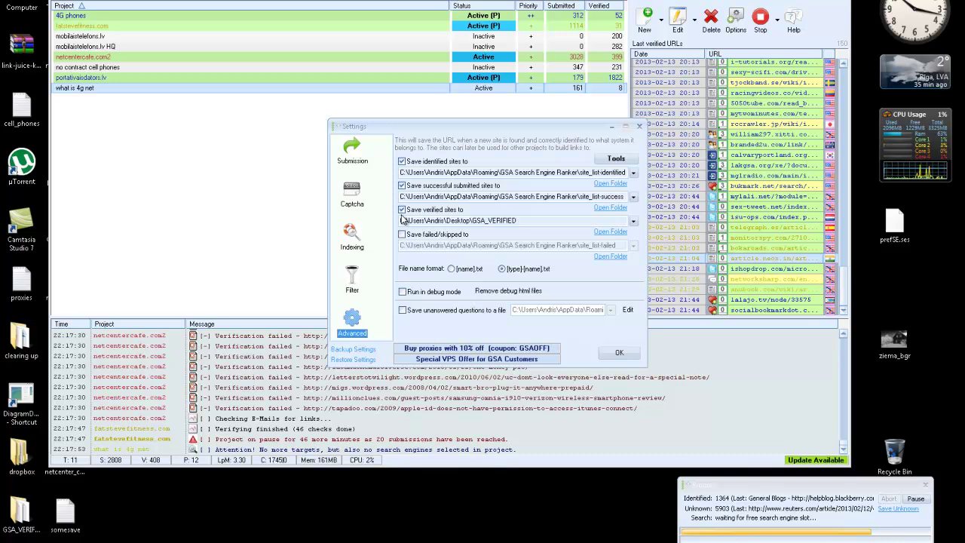
Enable saving identified sites and save the verified-site statistics over the existing verified file
{"action": "left_click", "coordinate": [402, 161]}
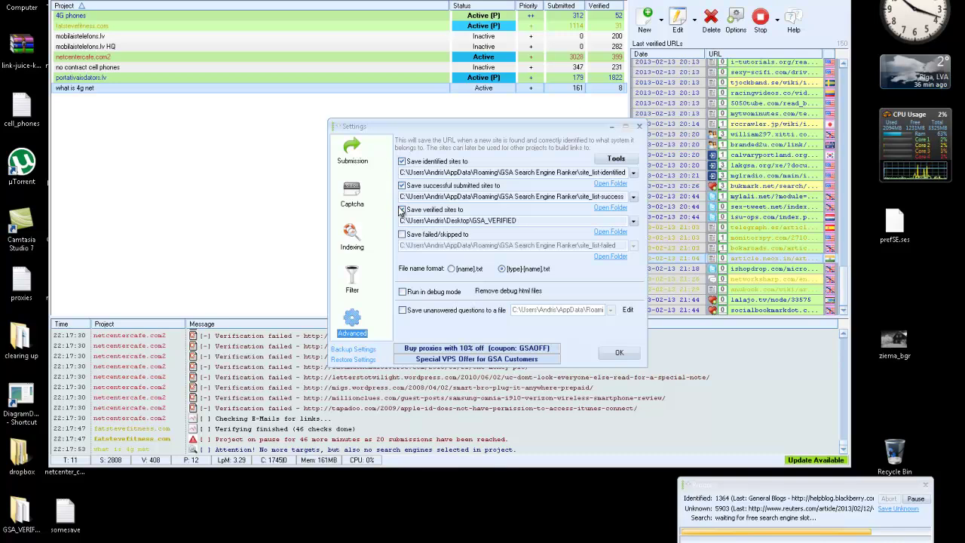
{"action": "left_click", "coordinate": [617, 160]}
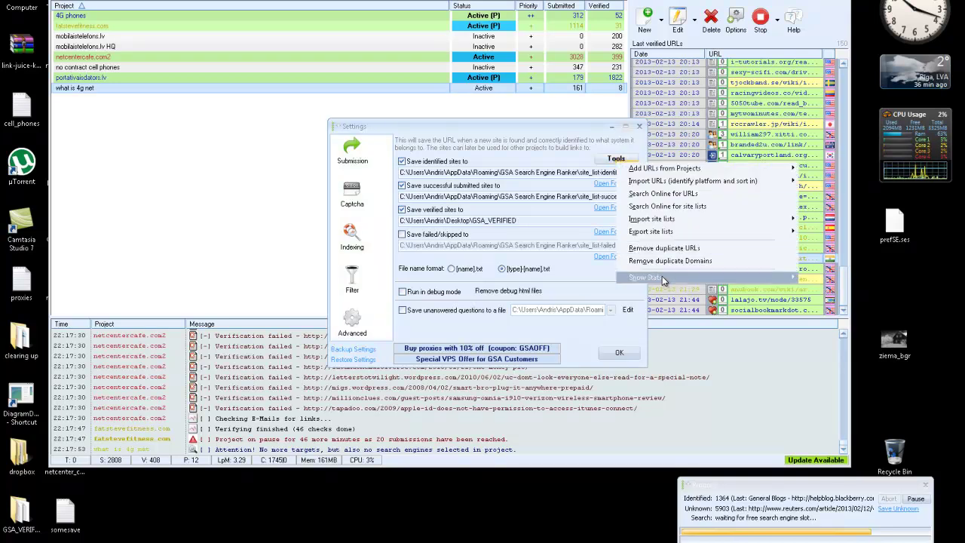
{"action": "mouse_move", "coordinate": [662, 278]}
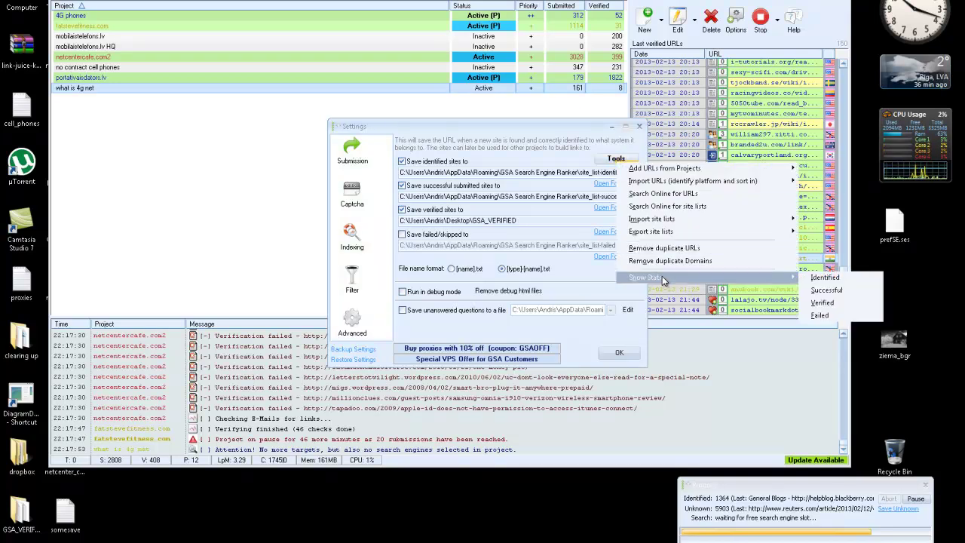
{"action": "left_click", "coordinate": [825, 303]}
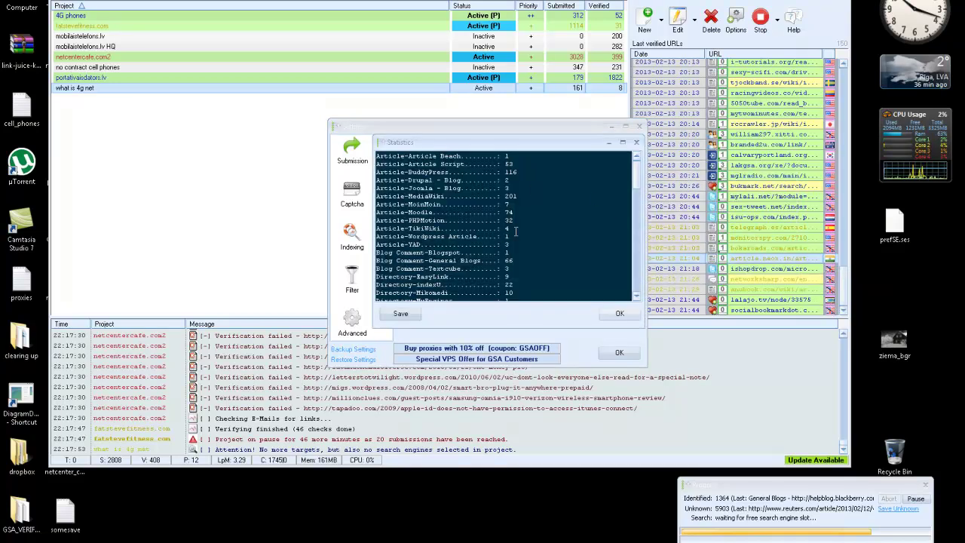
{"action": "left_click", "coordinate": [402, 312]}
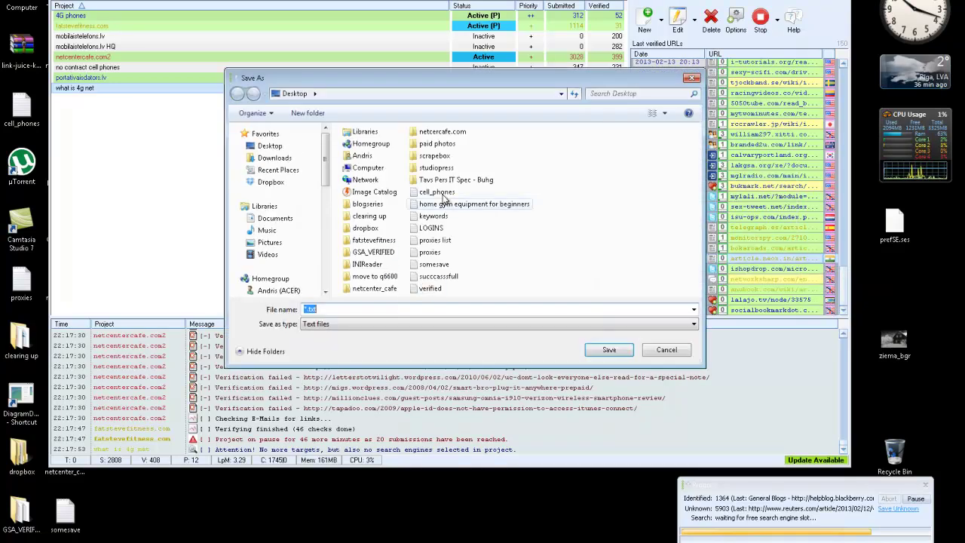
{"action": "left_click", "coordinate": [431, 288]}
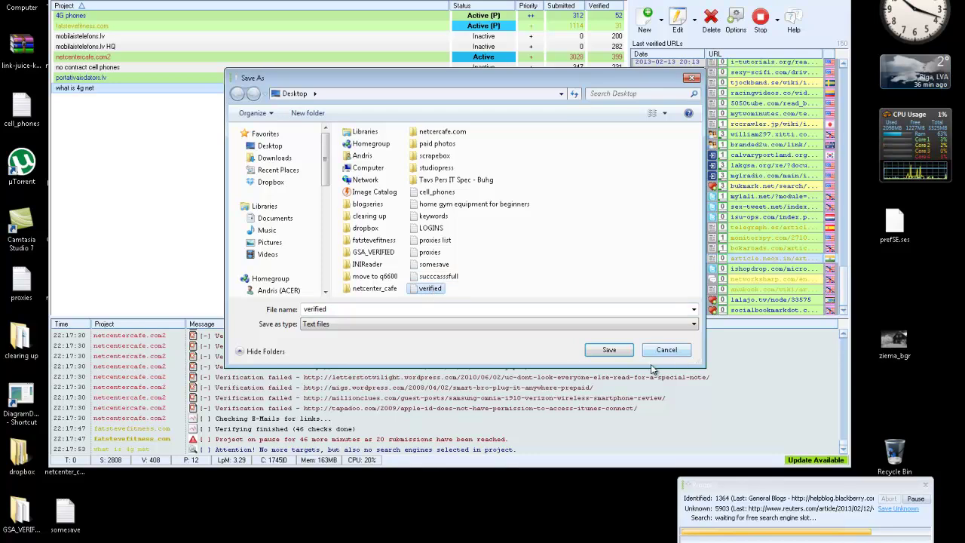
{"action": "left_click", "coordinate": [609, 351]}
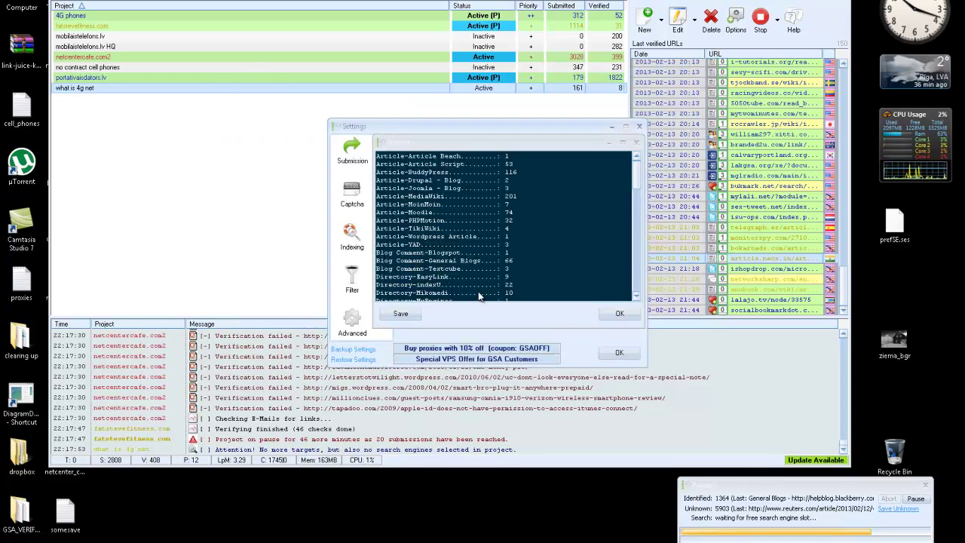
{"action": "left_click", "coordinate": [620, 313]}
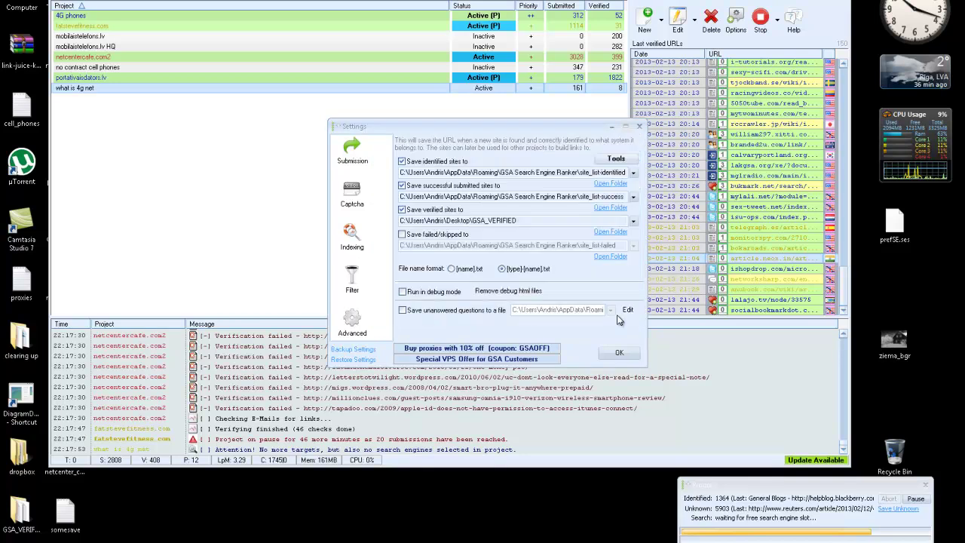
Save the successful-submission statistics as the text file succcassfull and close Options
{"action": "left_click", "coordinate": [616, 159]}
{"action": "mouse_move", "coordinate": [670, 273]}
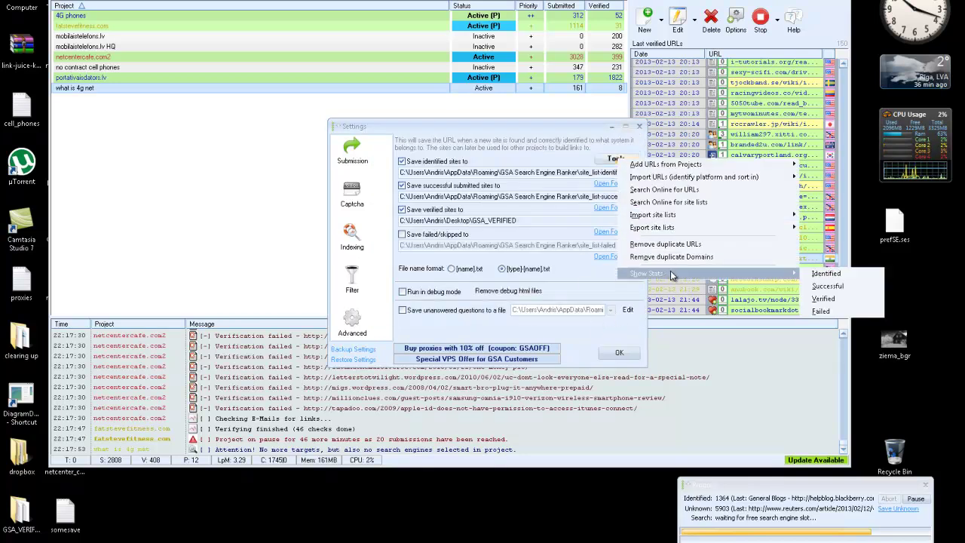
{"action": "left_click", "coordinate": [833, 289]}
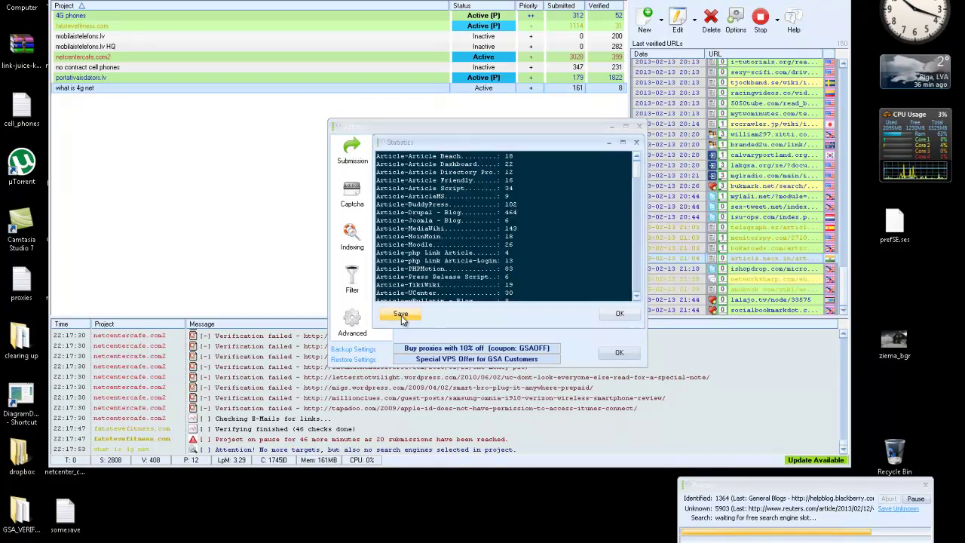
{"action": "left_click", "coordinate": [400, 315]}
{"action": "left_click", "coordinate": [437, 277]}
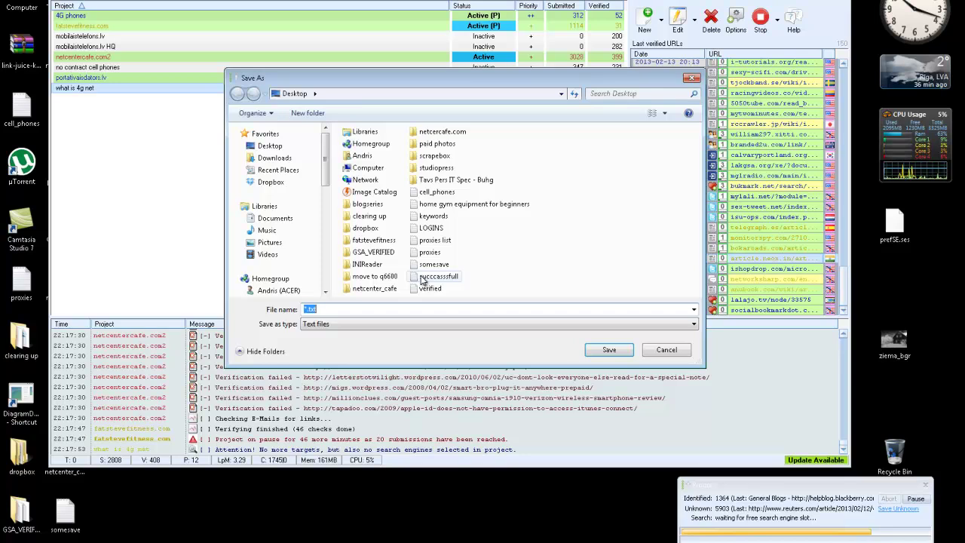
{"action": "left_click", "coordinate": [610, 350]}
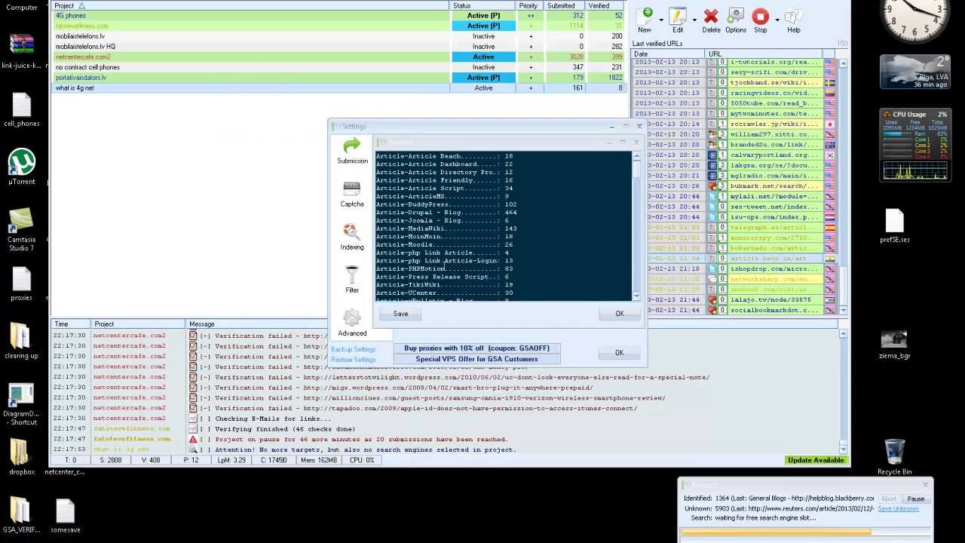
{"action": "left_click", "coordinate": [620, 353]}
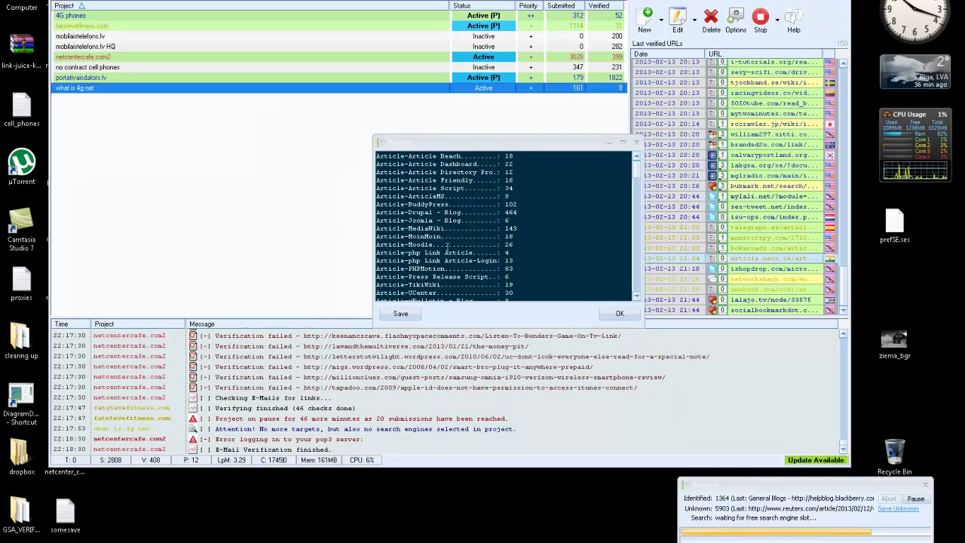
Close Statistics, minimise GSA, decline the update offer and open verified.txt in Notepad
{"action": "left_click", "coordinate": [620, 314]}
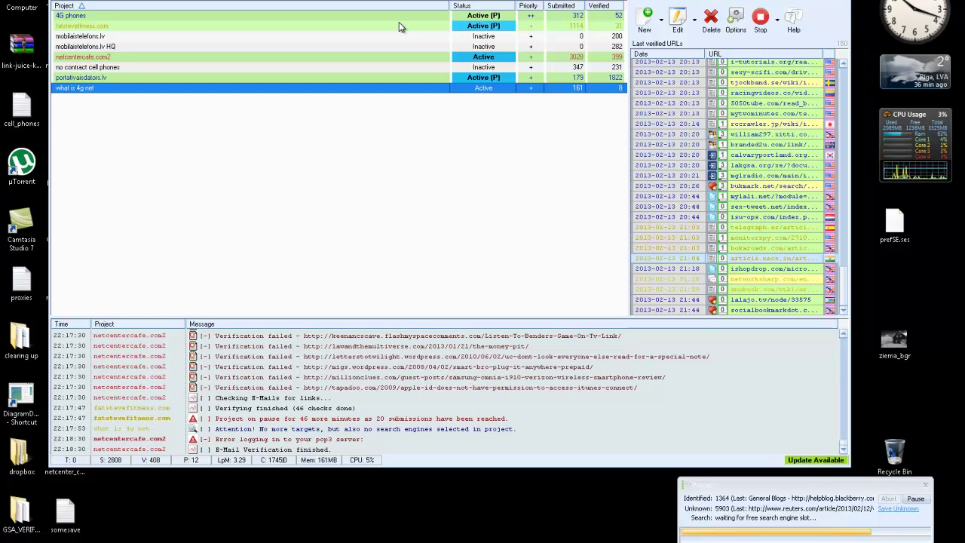
{"action": "mouse_move", "coordinate": [349, 27]}
{"action": "mouse_move", "coordinate": [134, 93]}
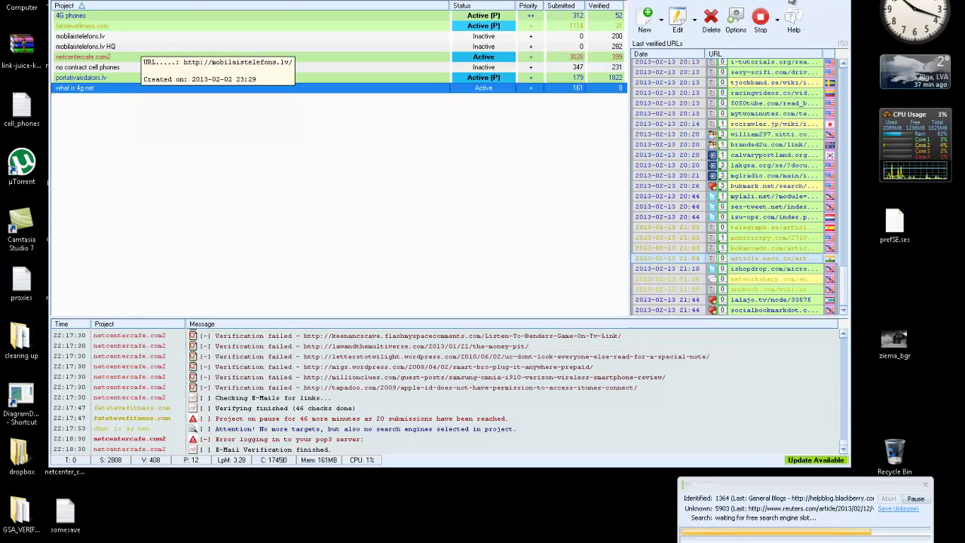
{"action": "left_click", "coordinate": [825, 13]}
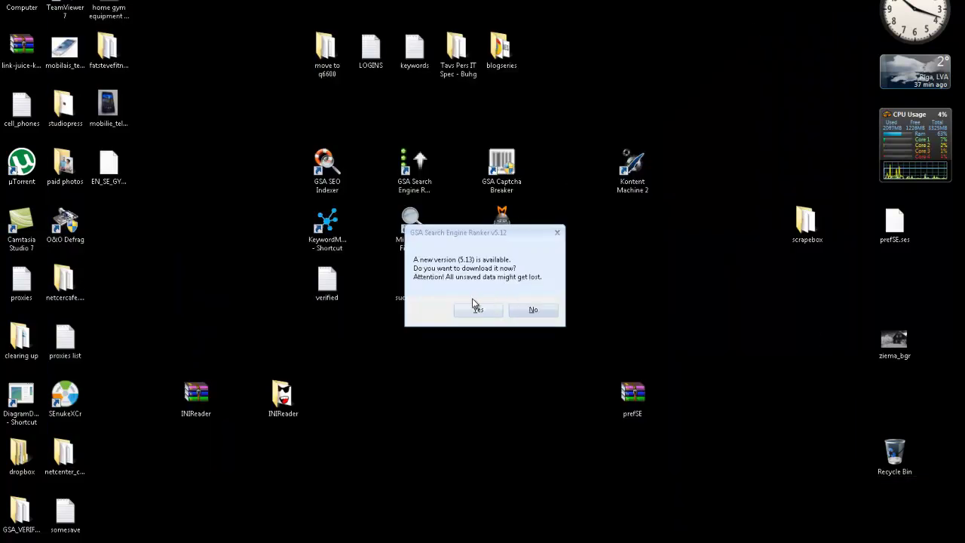
{"action": "left_click", "coordinate": [531, 310]}
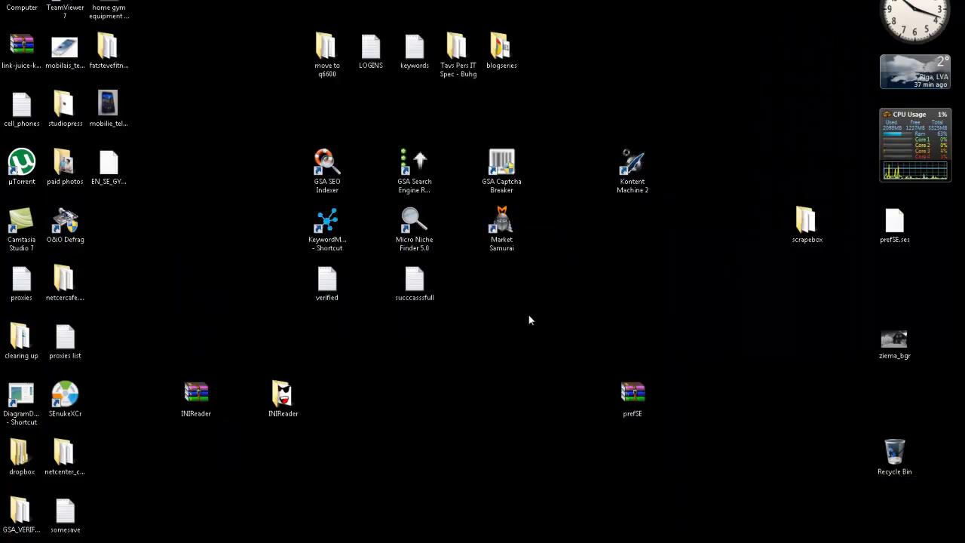
{"action": "double_click", "coordinate": [326, 280]}
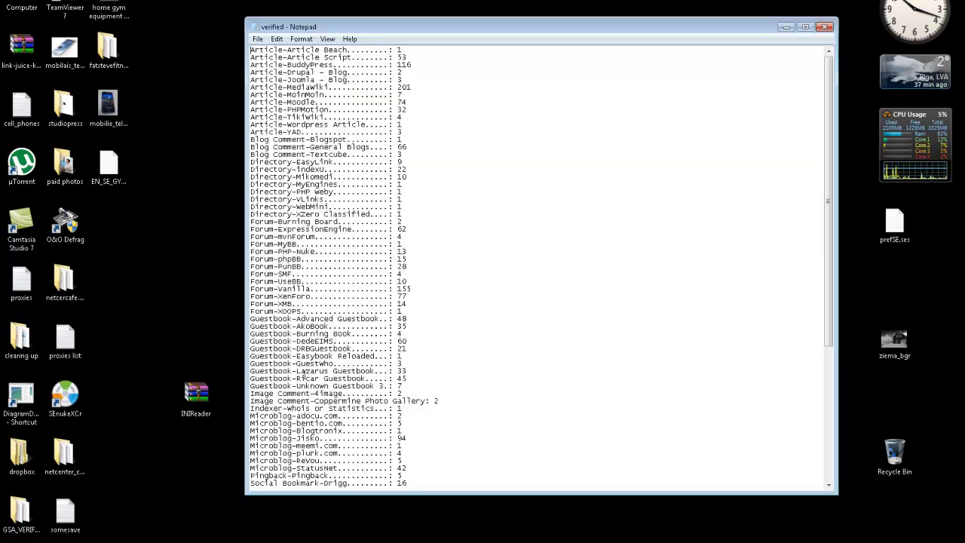
Arrange a narrowed GSA window on the left and the verified counts Notepad on the right
{"action": "left_click_drag", "start_coordinate": [420, 25], "coordinate": [523, 24]}
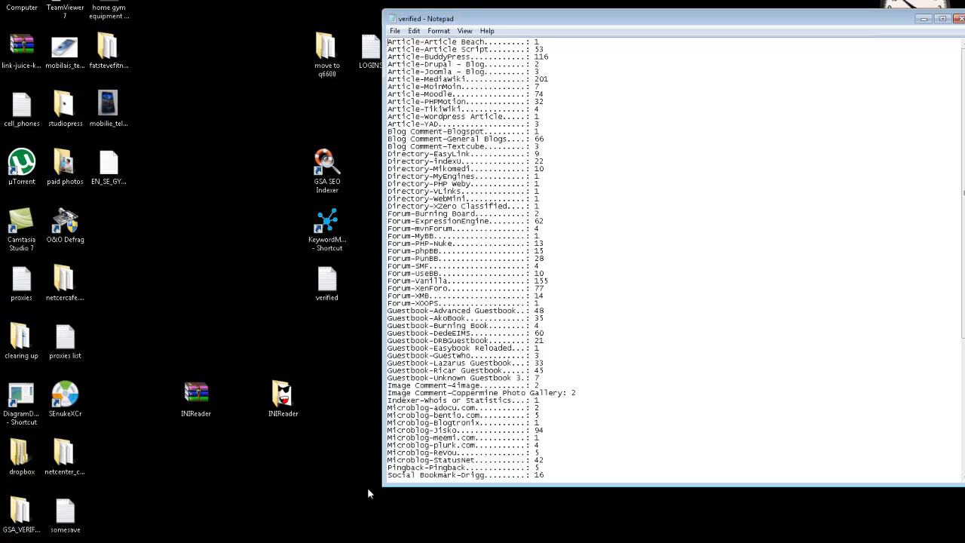
{"action": "key", "text": "alt+Tab"}
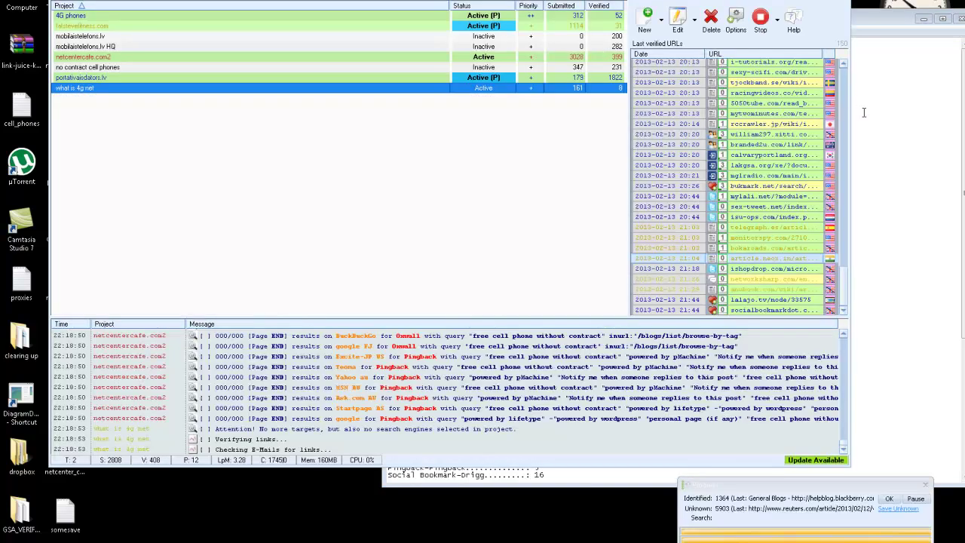
{"action": "left_click_drag", "start_coordinate": [850, 112], "coordinate": [600, 91]}
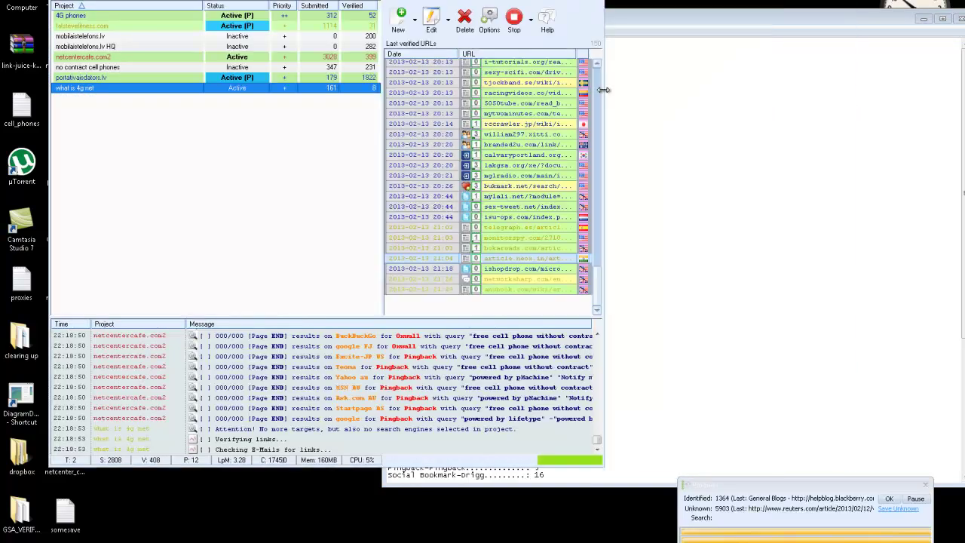
{"action": "left_click", "coordinate": [635, 23]}
{"action": "left_click_drag", "start_coordinate": [634, 22], "coordinate": [594, 30]}
{"action": "left_click_drag", "start_coordinate": [339, 186], "coordinate": [677, 158]}
{"action": "left_click_drag", "start_coordinate": [737, 28], "coordinate": [671, 0]}
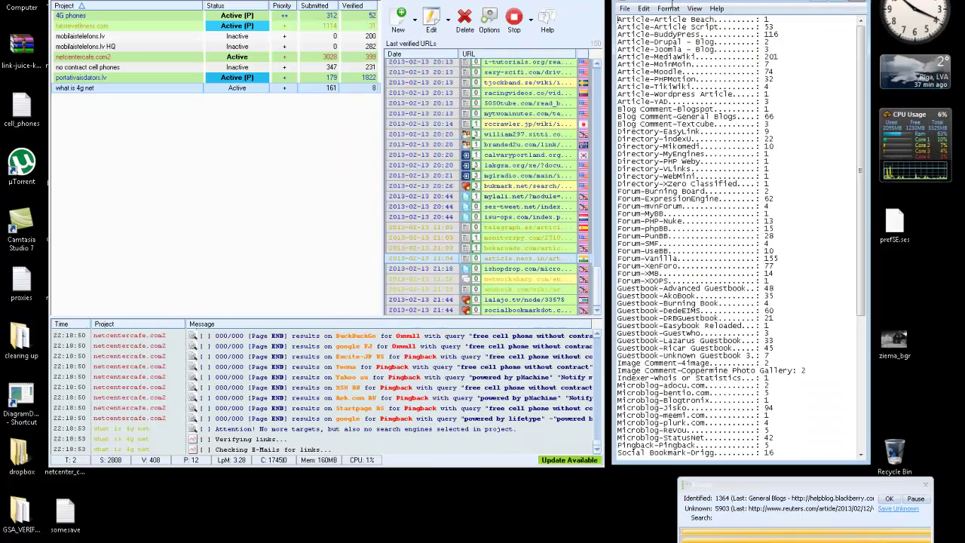
Reopen the 'what is 4g net' project editor and resize it to fit beside Notepad
{"action": "left_click", "coordinate": [72, 87]}
{"action": "right_click", "coordinate": [73, 88]}
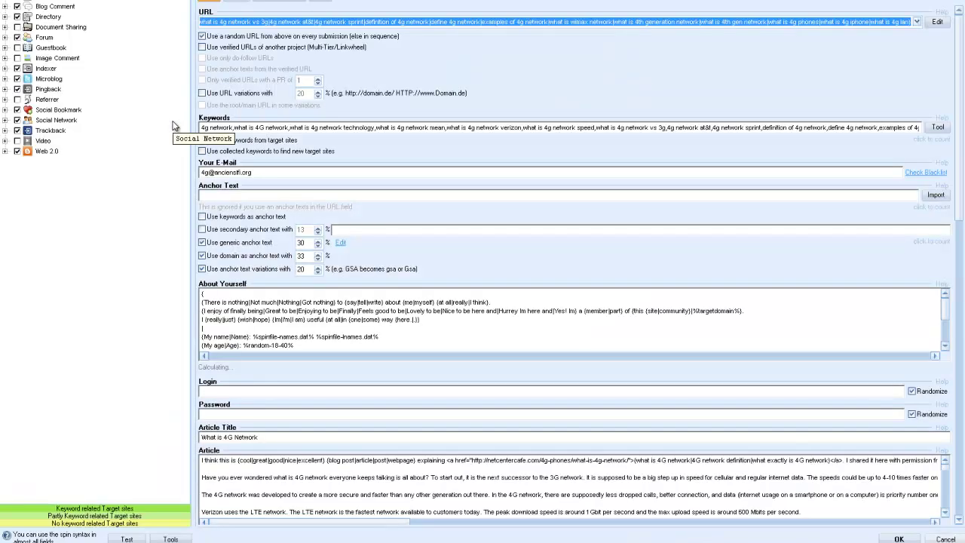
{"action": "key", "text": "super+Down"}
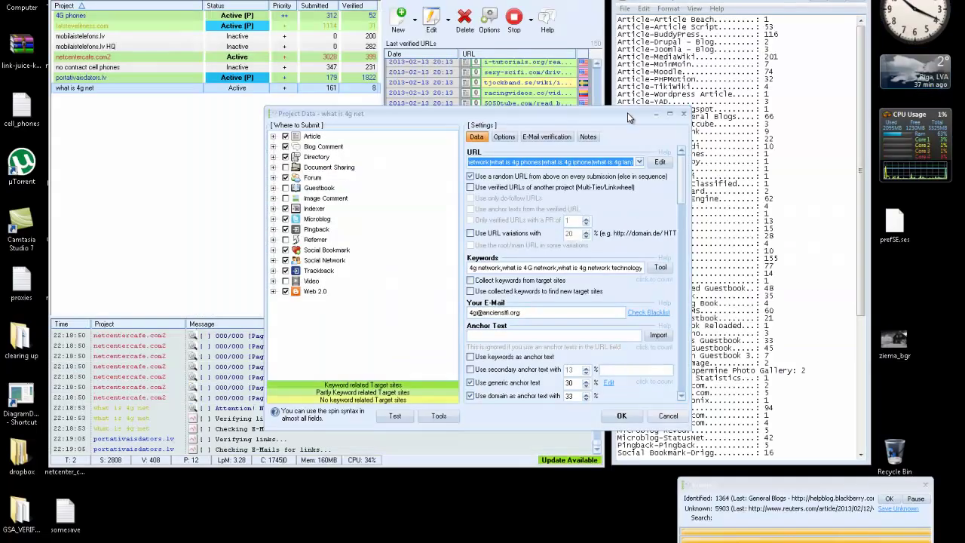
{"action": "left_click_drag", "start_coordinate": [449, 113], "coordinate": [301, 3]}
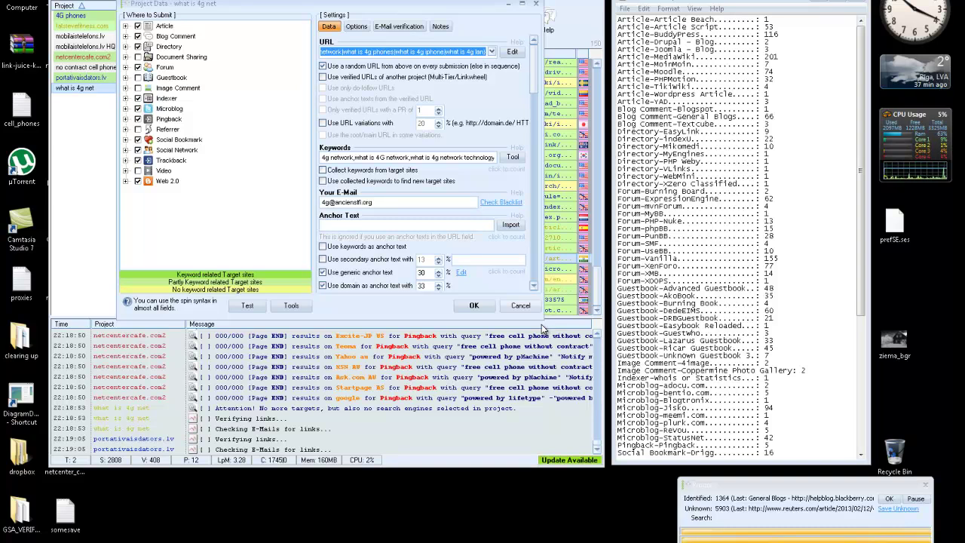
{"action": "left_click_drag", "start_coordinate": [538, 317], "coordinate": [604, 472]}
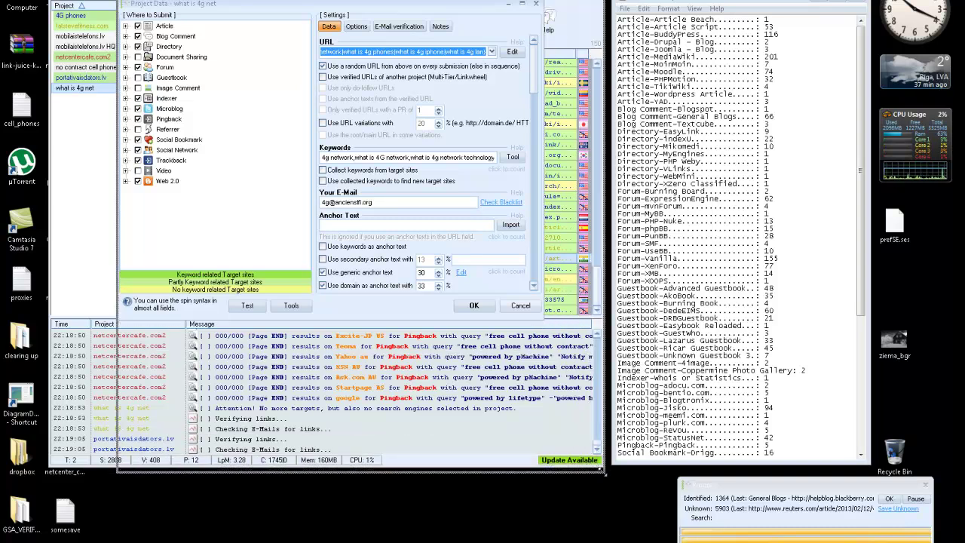
{"action": "left_click_drag", "start_coordinate": [119, 218], "coordinate": [27, 218]}
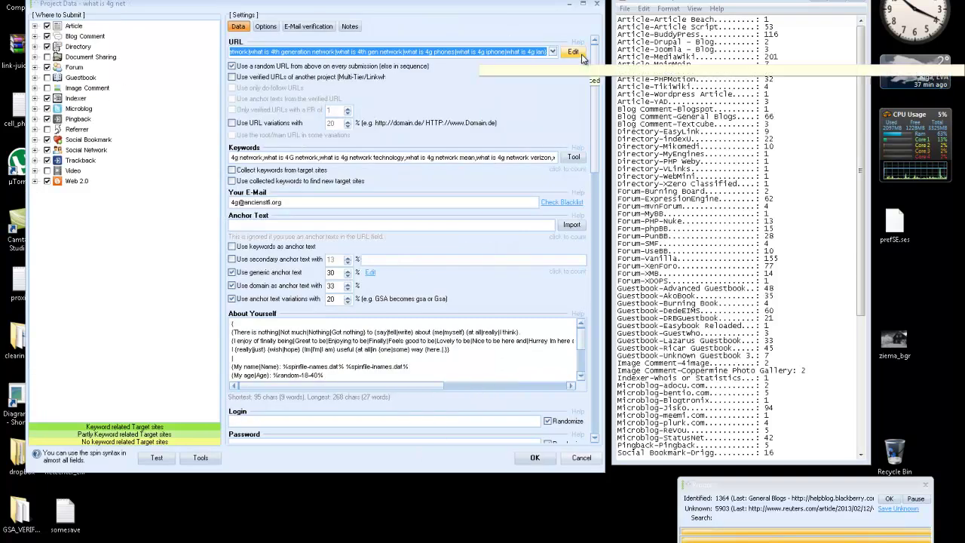
Uncheck the Article Beach and MoinMoin Article engines after comparing counts like BuddyPress's 116
{"action": "left_click", "coordinate": [34, 26]}
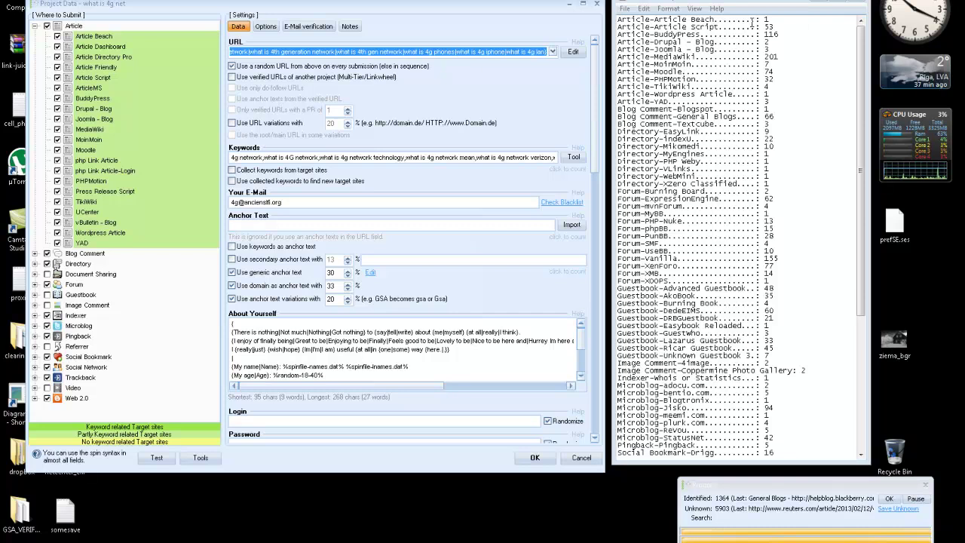
{"action": "left_click", "coordinate": [57, 36]}
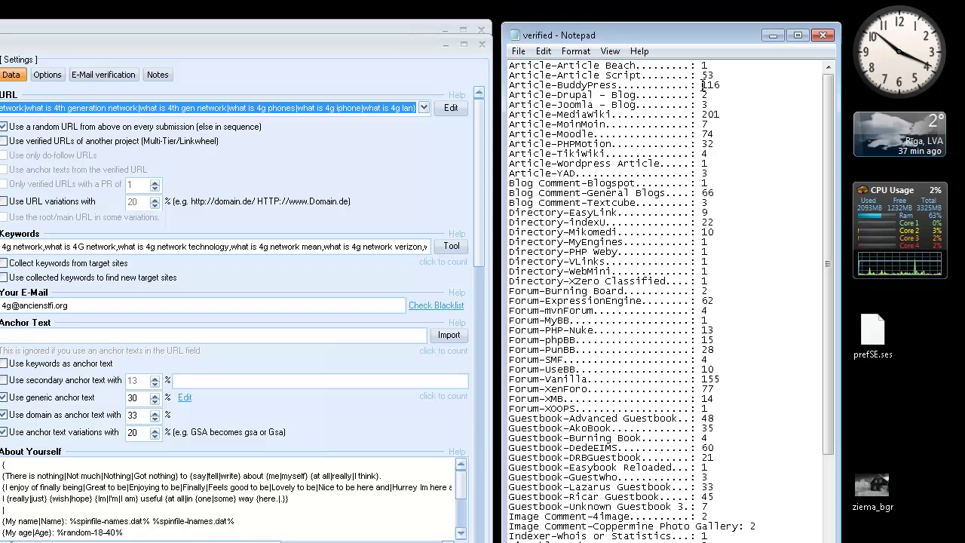
{"action": "left_click_drag", "start_coordinate": [702, 85], "coordinate": [723, 84]}
{"action": "left_click_drag", "start_coordinate": [612, 96], "coordinate": [653, 96]}
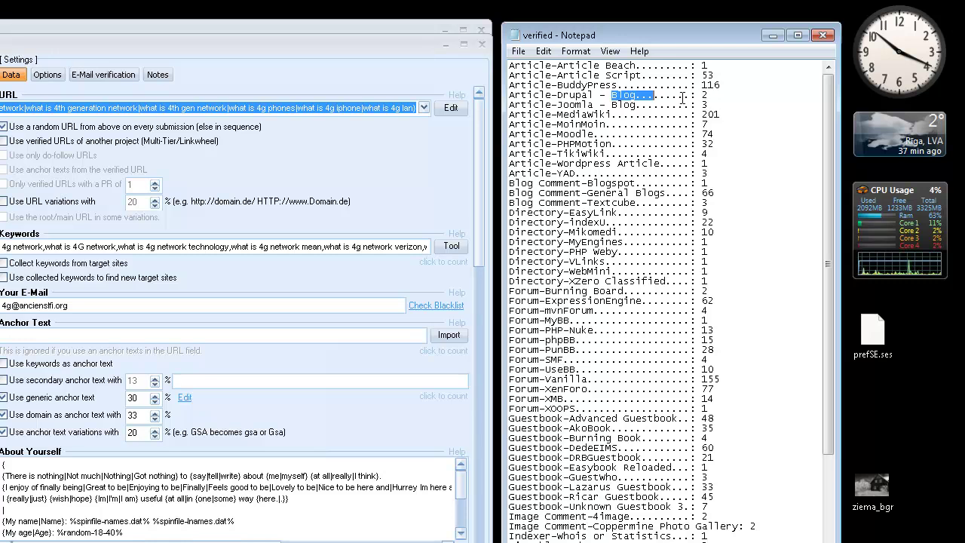
{"action": "left_click_drag", "start_coordinate": [710, 125], "coordinate": [509, 124]}
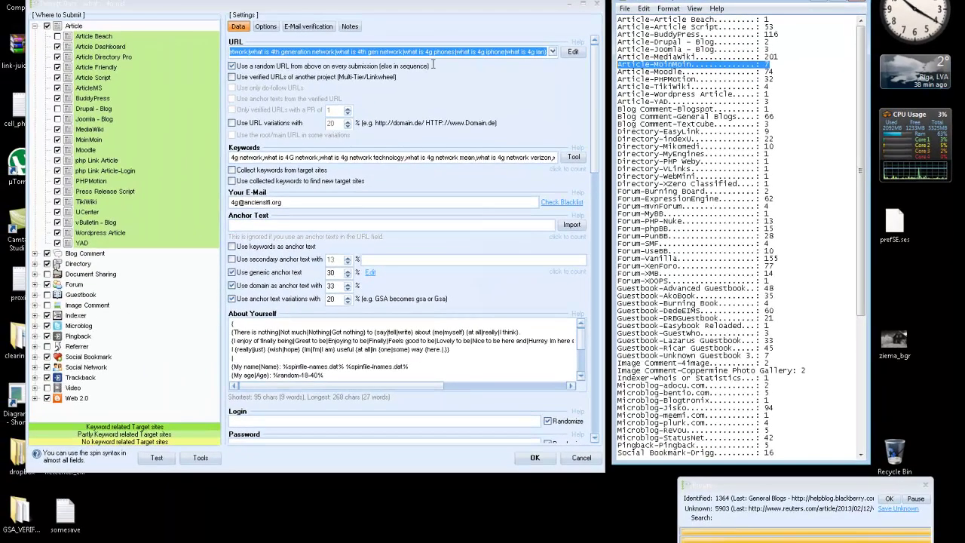
{"action": "left_click", "coordinate": [57, 140]}
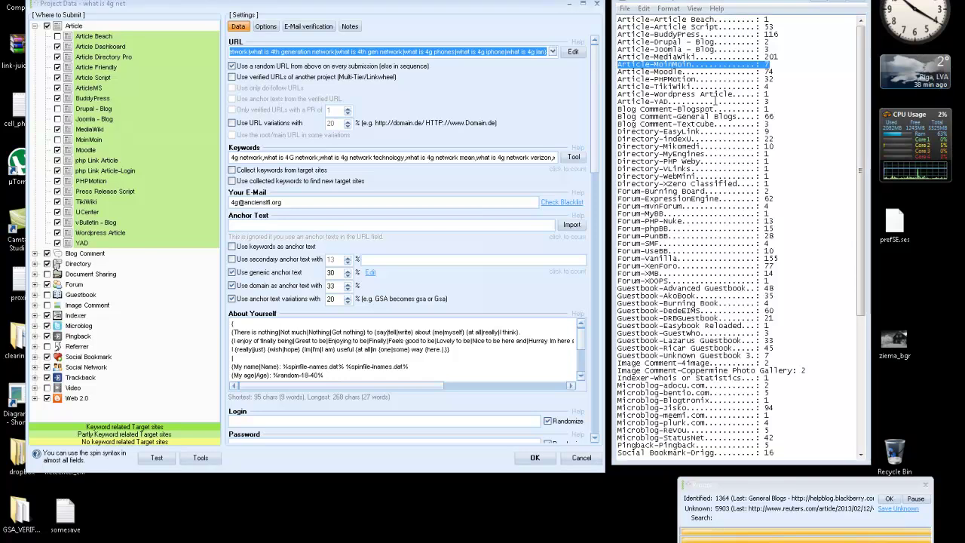
Mark the TikiWiki, Wordpress Article and Blog Comment counts in Notepad for comparison
{"action": "left_click_drag", "start_coordinate": [781, 94], "coordinate": [618, 87]}
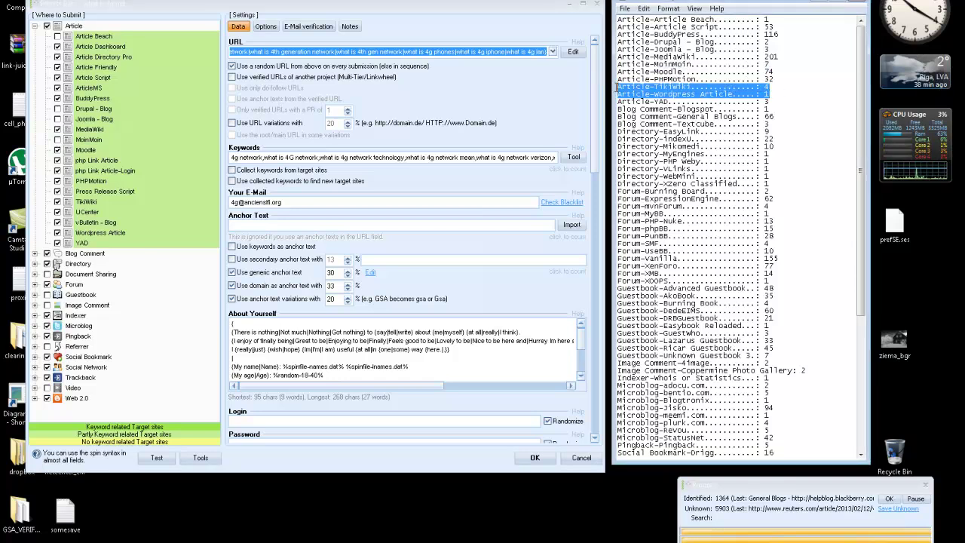
{"action": "left_click", "coordinate": [65, 208]}
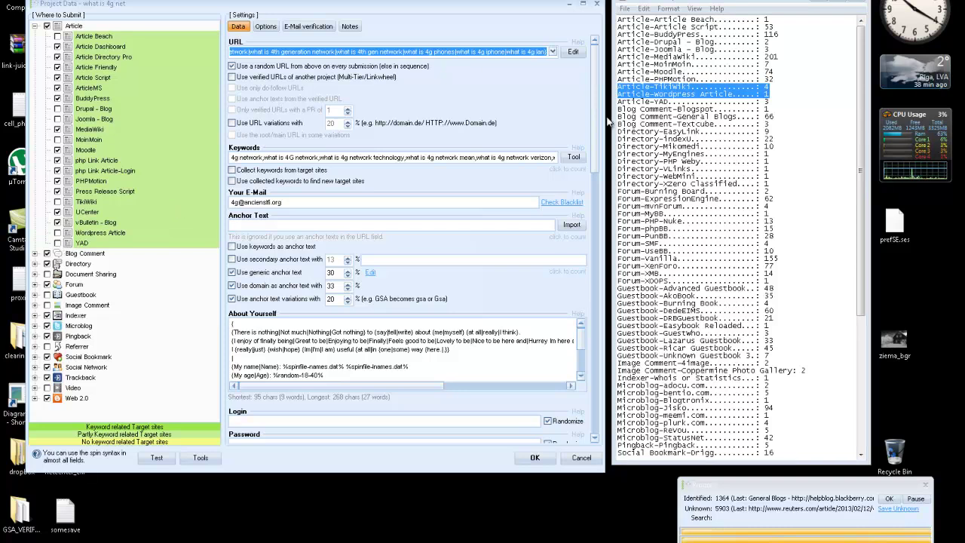
{"action": "left_click_drag", "start_coordinate": [620, 110], "coordinate": [678, 113]}
{"action": "left_click_drag", "start_coordinate": [724, 117], "coordinate": [791, 122]}
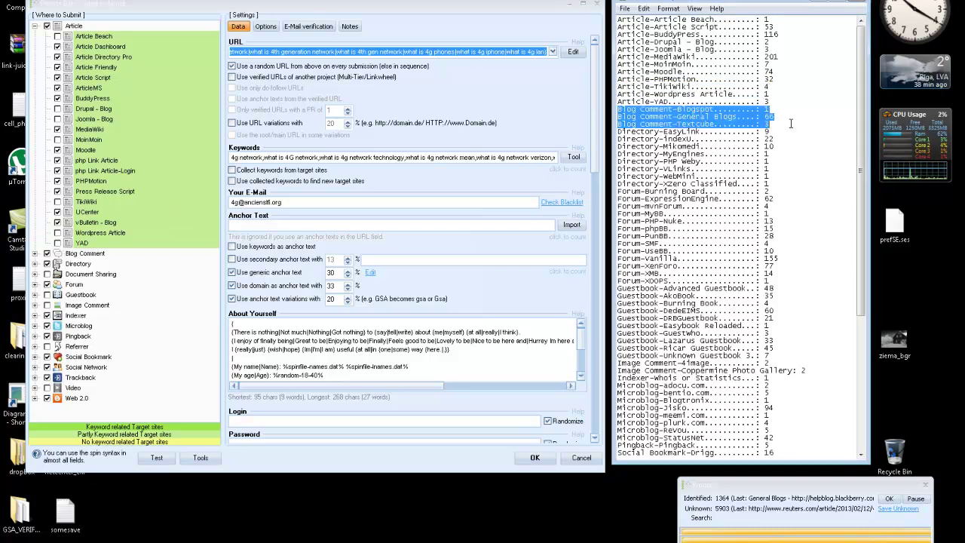
Uncheck the Textcube engine in the Blog Comment group
{"action": "left_click", "coordinate": [35, 25]}
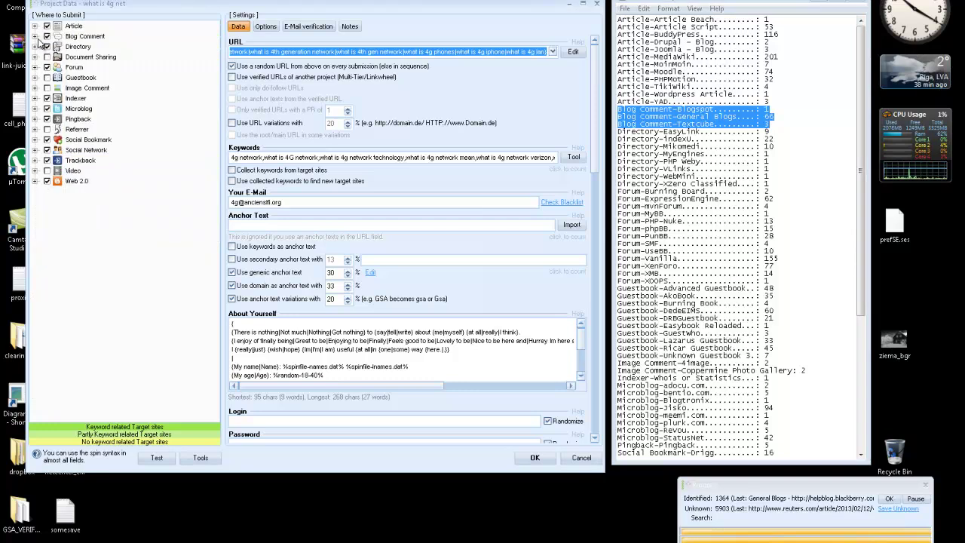
{"action": "left_click", "coordinate": [35, 36]}
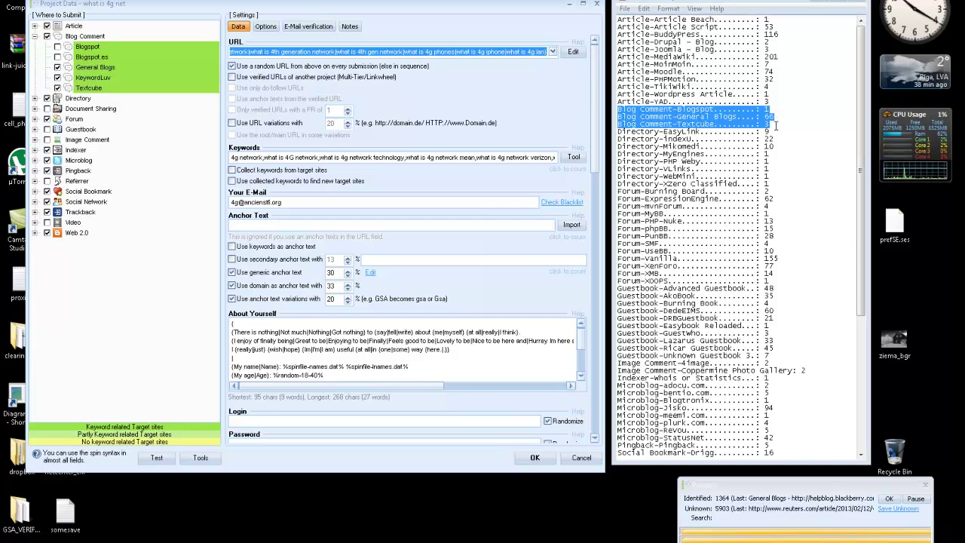
{"action": "left_click", "coordinate": [57, 88]}
Expand the Directory group and compare it against the Directory-vLinks, WebMini and XZero Classified stats
{"action": "left_click_drag", "start_coordinate": [623, 132], "coordinate": [771, 184]}
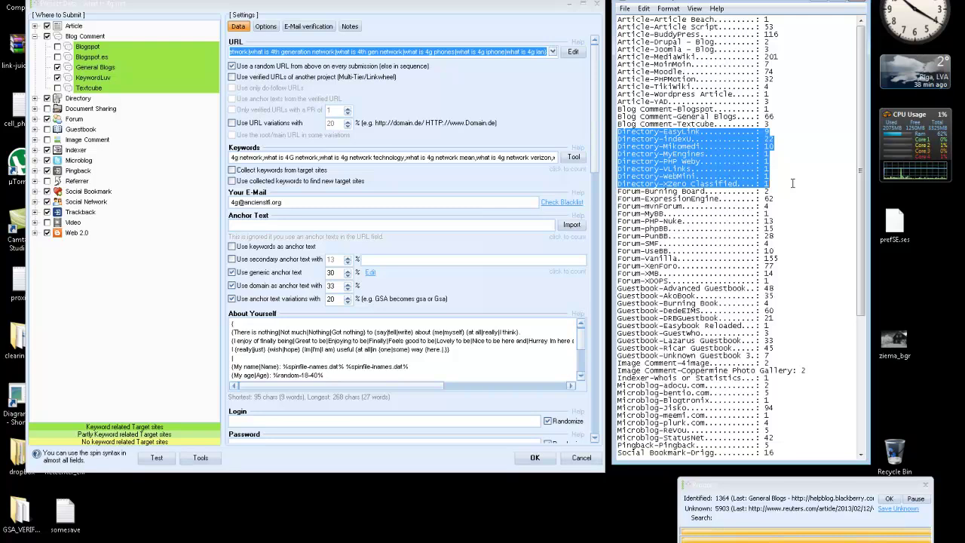
{"action": "left_click", "coordinate": [34, 98]}
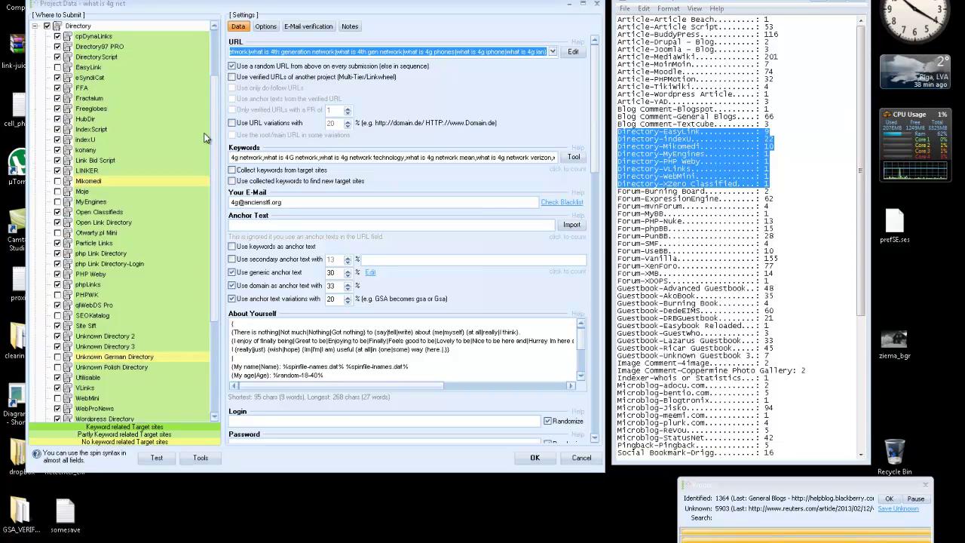
{"action": "left_click_drag", "start_coordinate": [215, 93], "coordinate": [215, 65]}
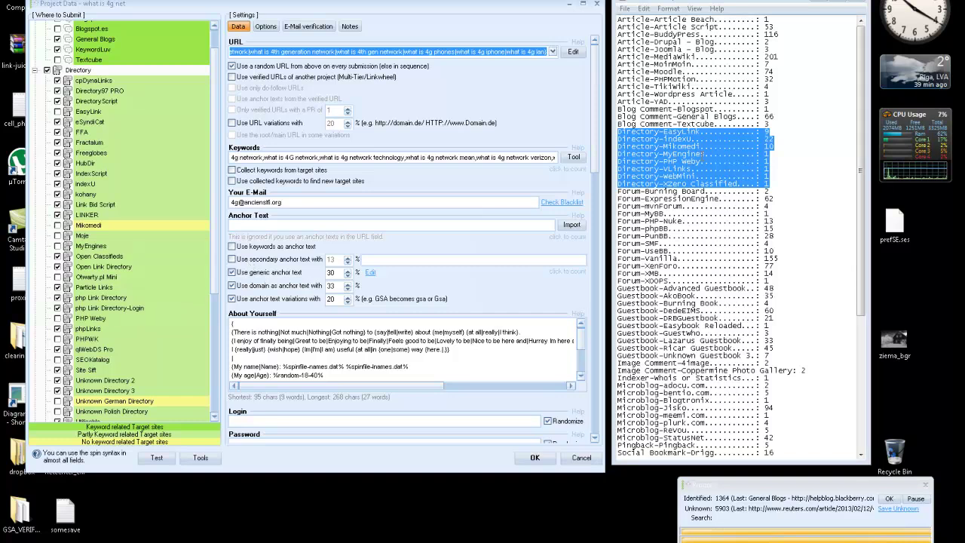
{"action": "double_click", "coordinate": [678, 169]}
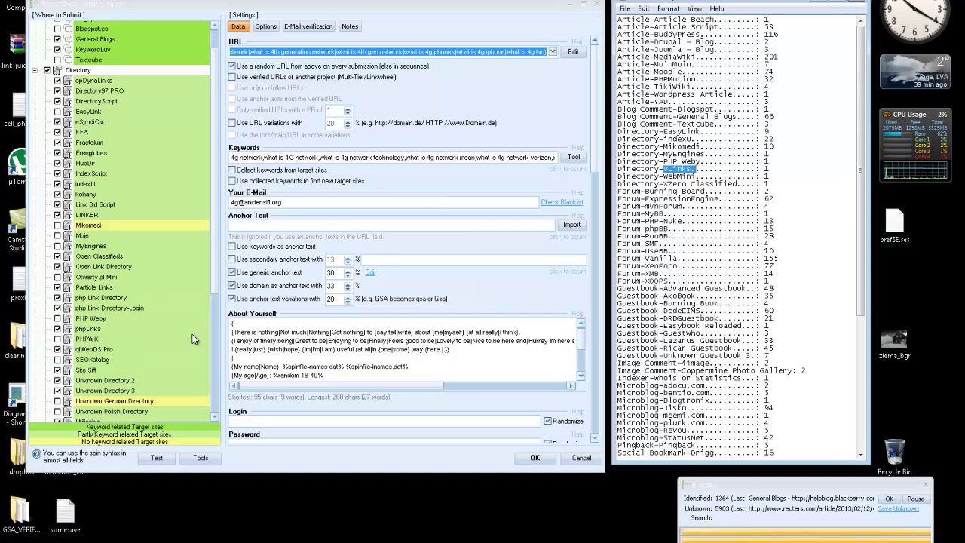
{"action": "scroll", "coordinate": [121, 346], "scroll_direction": "down", "scroll_amount": 3}
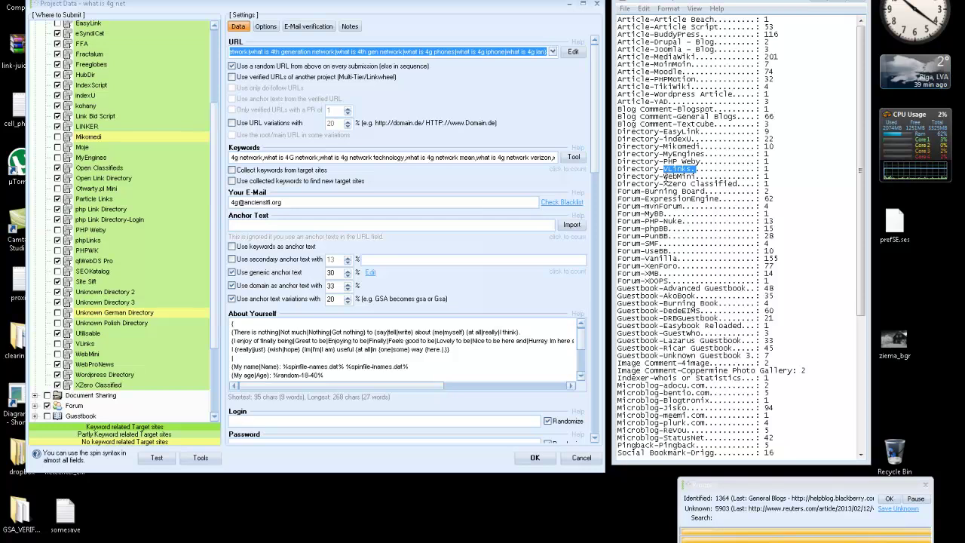
{"action": "double_click", "coordinate": [679, 176]}
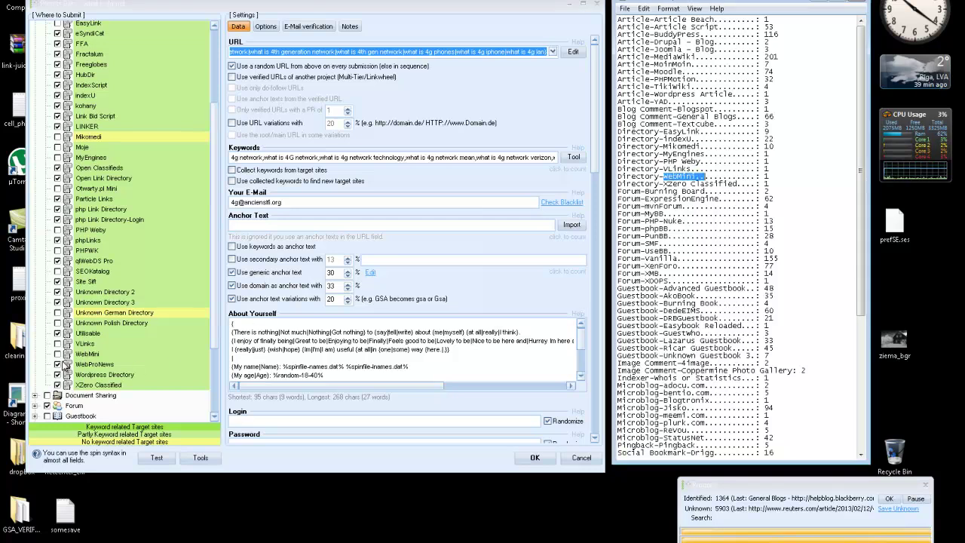
{"action": "left_click_drag", "start_coordinate": [664, 184], "coordinate": [738, 183]}
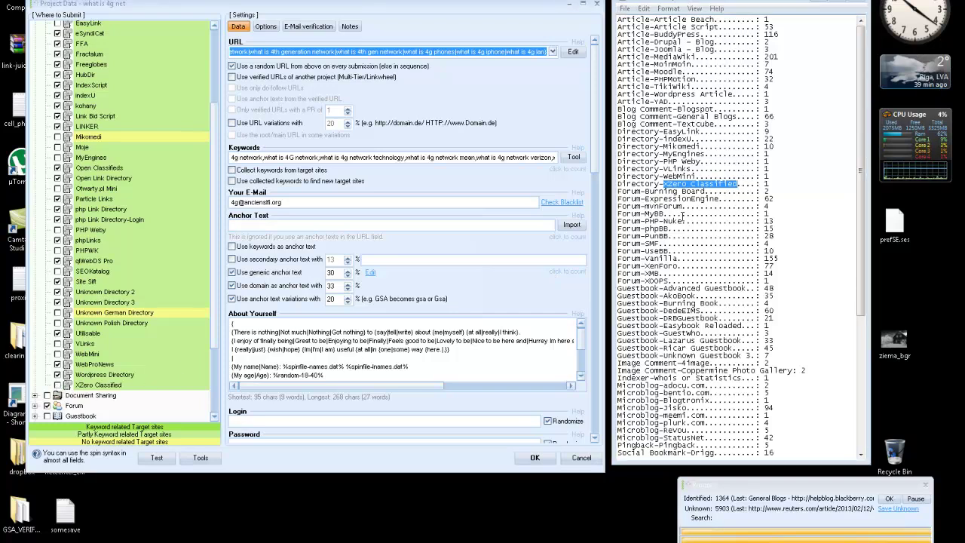
{"action": "mouse_move", "coordinate": [618, 191]}
{"action": "left_mouse_down"}
{"action": "mouse_move", "coordinate": [750, 242]}
{"action": "mouse_move", "coordinate": [791, 284]}
{"action": "left_mouse_up"}
Switch to the Forum group and untick MyBB, SMF and XOOPS after checking their stats lines
{"action": "scroll", "coordinate": [196, 136], "scroll_direction": "up", "scroll_amount": 3}
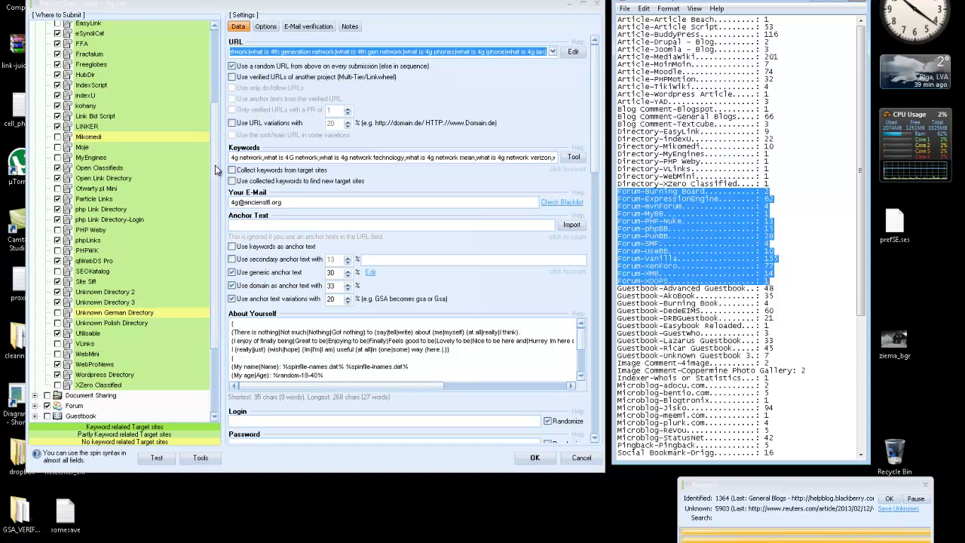
{"action": "key", "text": "Left"}
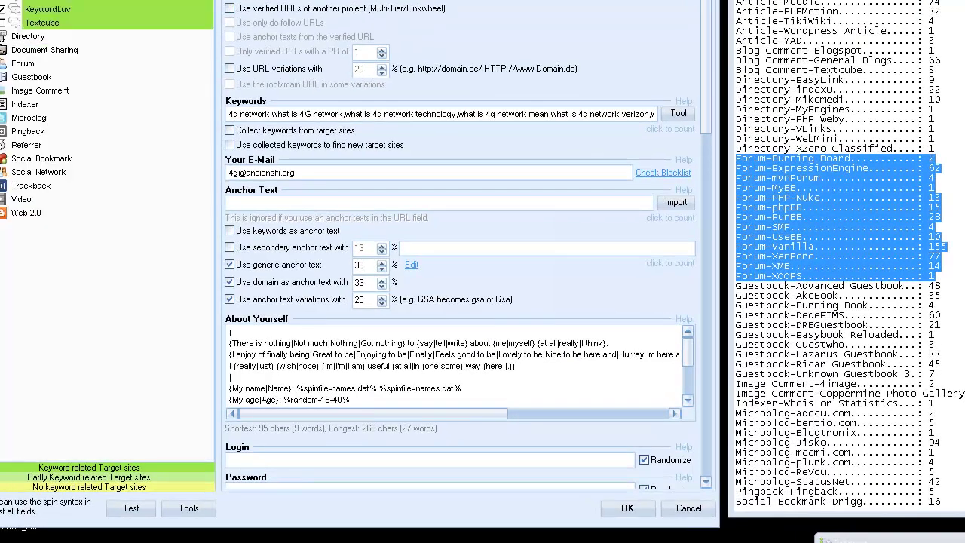
{"action": "key", "text": "Down"}
{"action": "key", "text": "Down"}
{"action": "key", "text": "Right"}
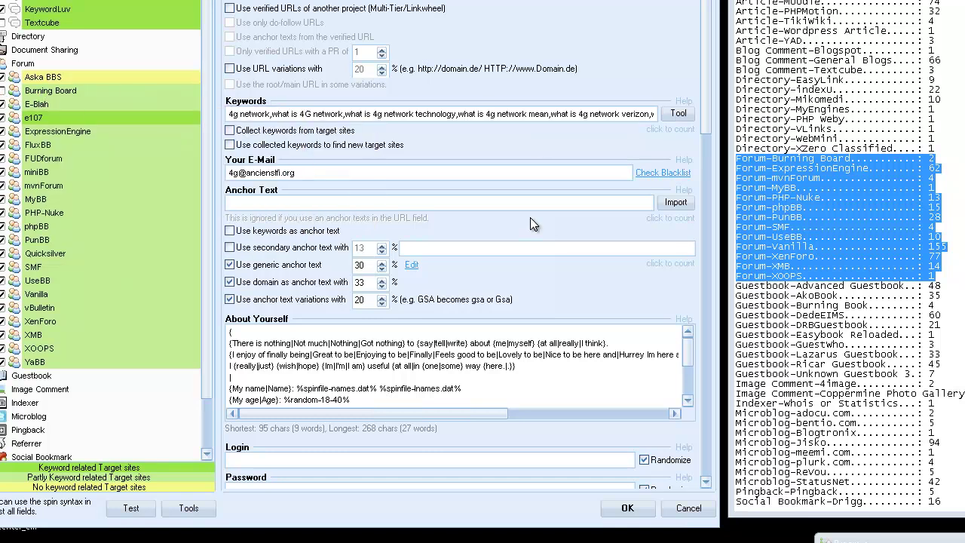
{"action": "left_click_drag", "start_coordinate": [737, 179], "coordinate": [837, 181]}
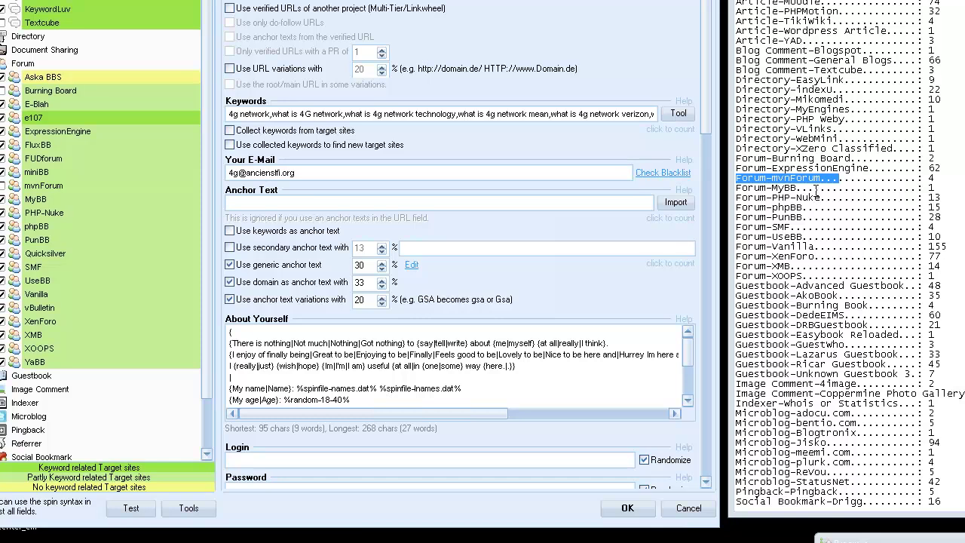
{"action": "left_click_drag", "start_coordinate": [809, 187], "coordinate": [737, 187]}
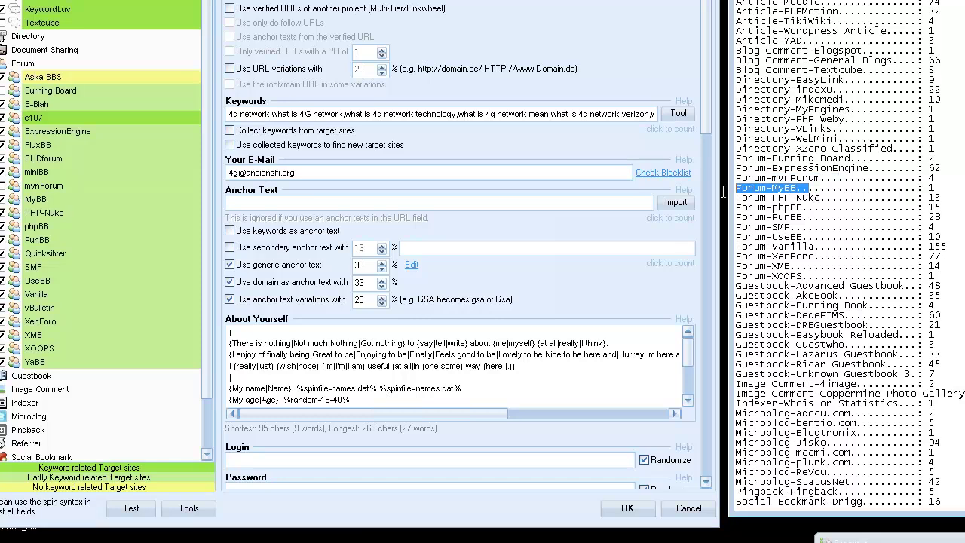
{"action": "left_click", "coordinate": [3, 199]}
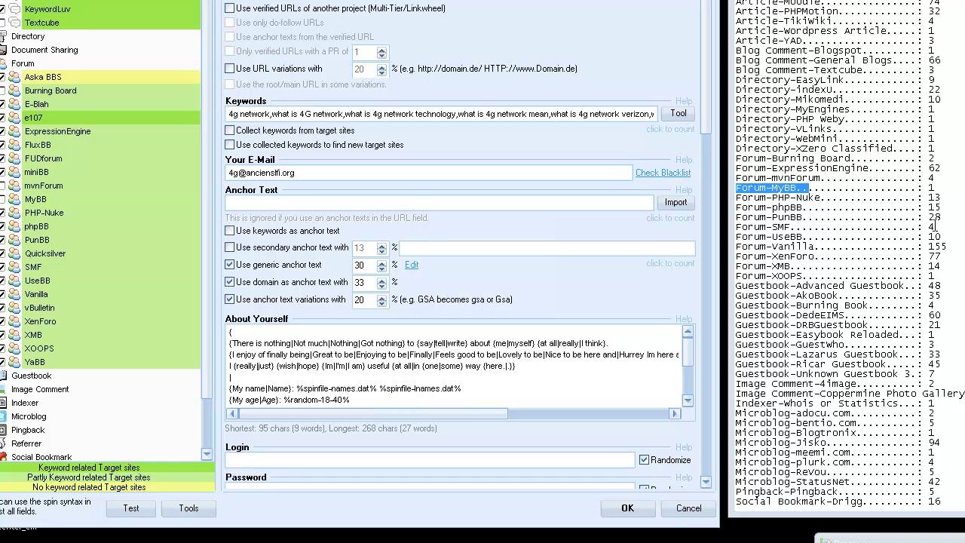
{"action": "left_click_drag", "start_coordinate": [798, 227], "coordinate": [742, 227]}
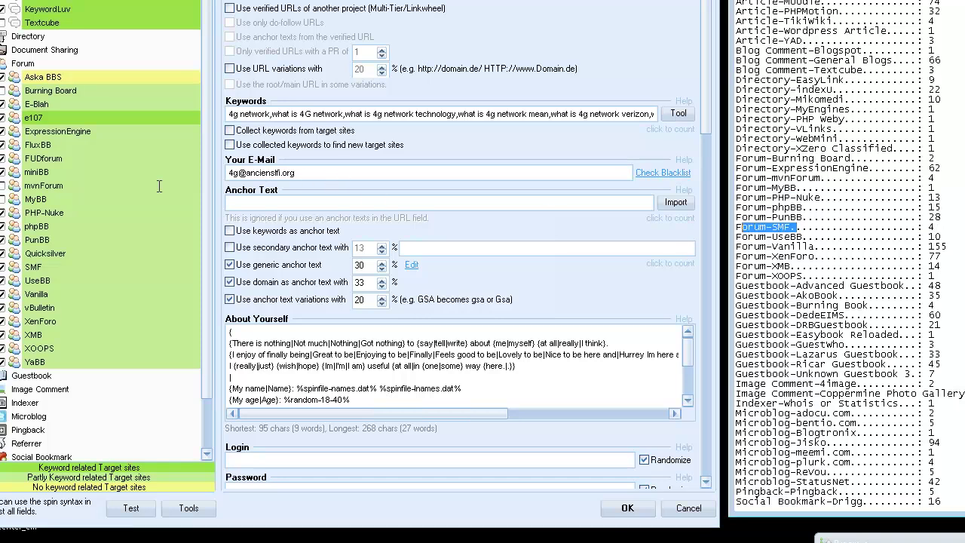
{"action": "left_click", "coordinate": [3, 267]}
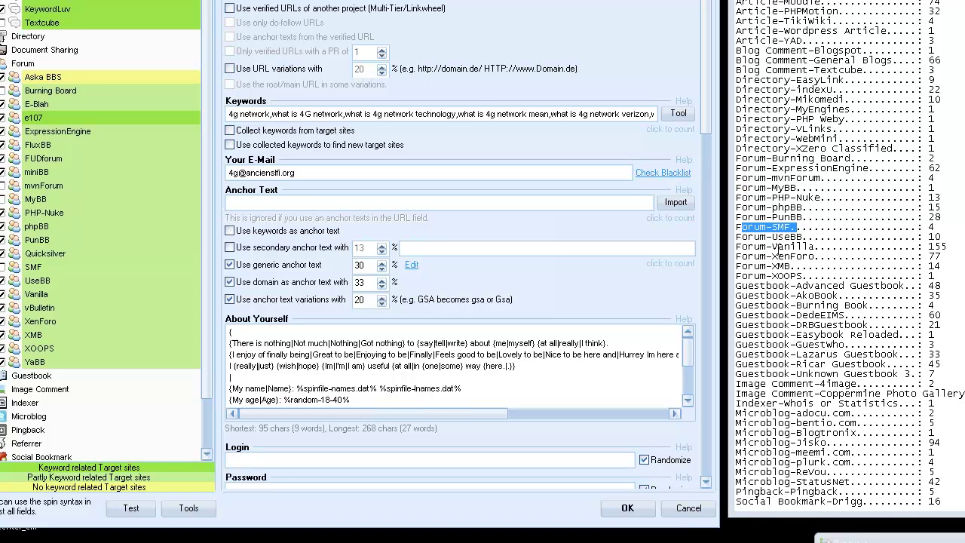
{"action": "left_click_drag", "start_coordinate": [806, 276], "coordinate": [734, 276]}
{"action": "left_click", "coordinate": [3, 348]}
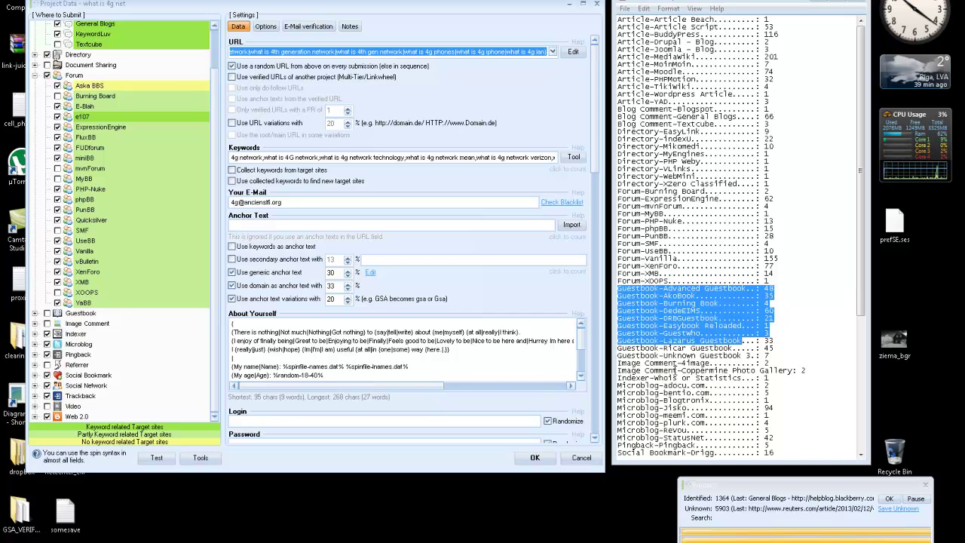
Check the Indexer stats line against the Indexer engine group, leaving it unchanged
{"action": "left_click", "coordinate": [682, 370]}
{"action": "scroll", "coordinate": [667, 346], "scroll_direction": "down", "scroll_amount": 4}
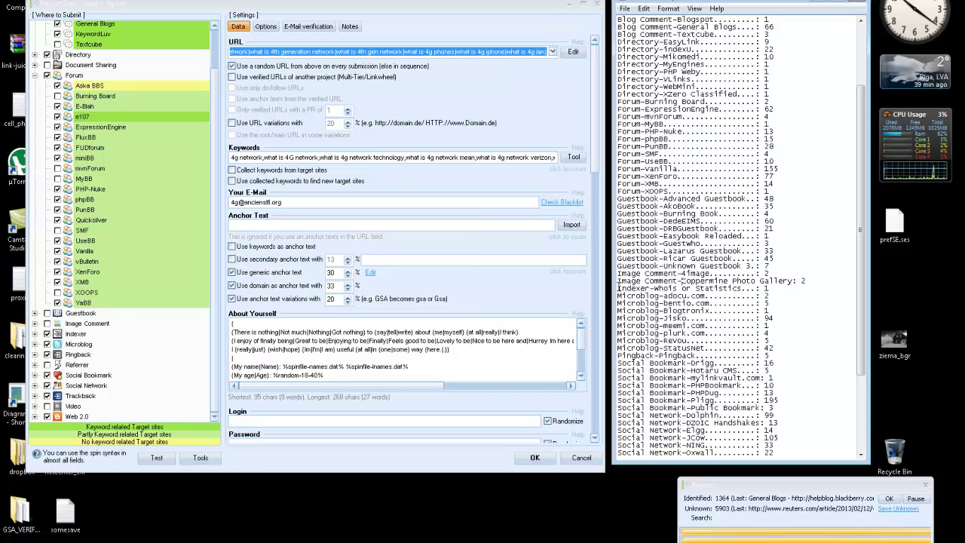
{"action": "left_click_drag", "start_coordinate": [618, 287], "coordinate": [781, 292]}
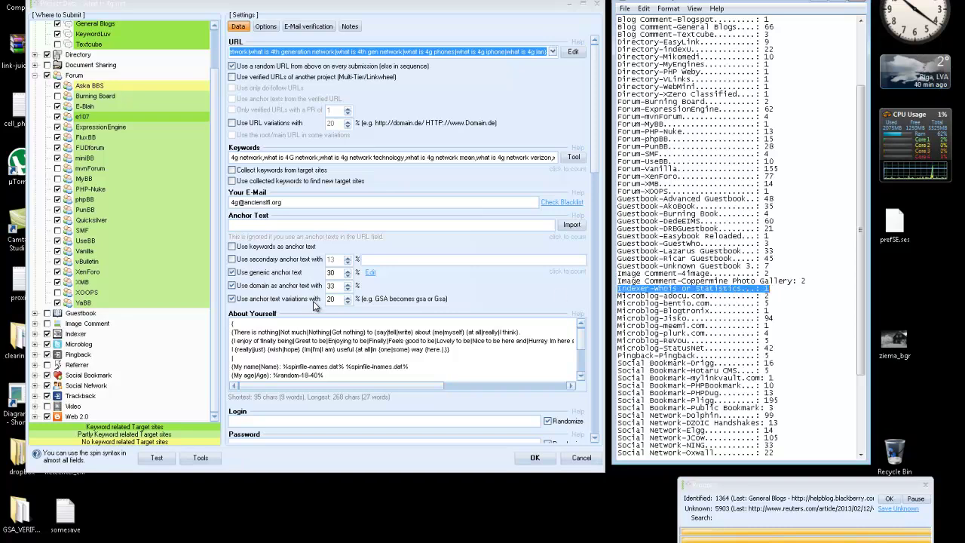
{"action": "left_click", "coordinate": [35, 334]}
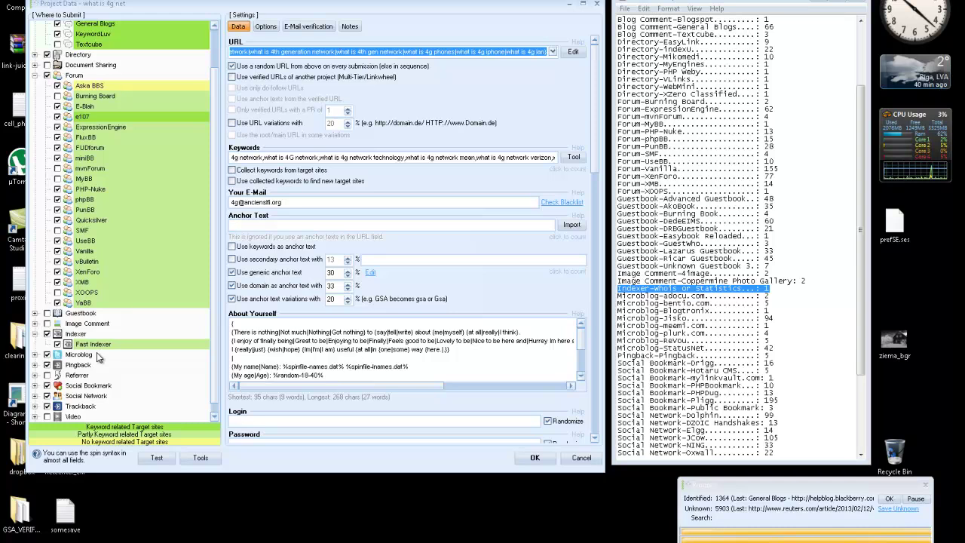
{"action": "left_click", "coordinate": [35, 334]}
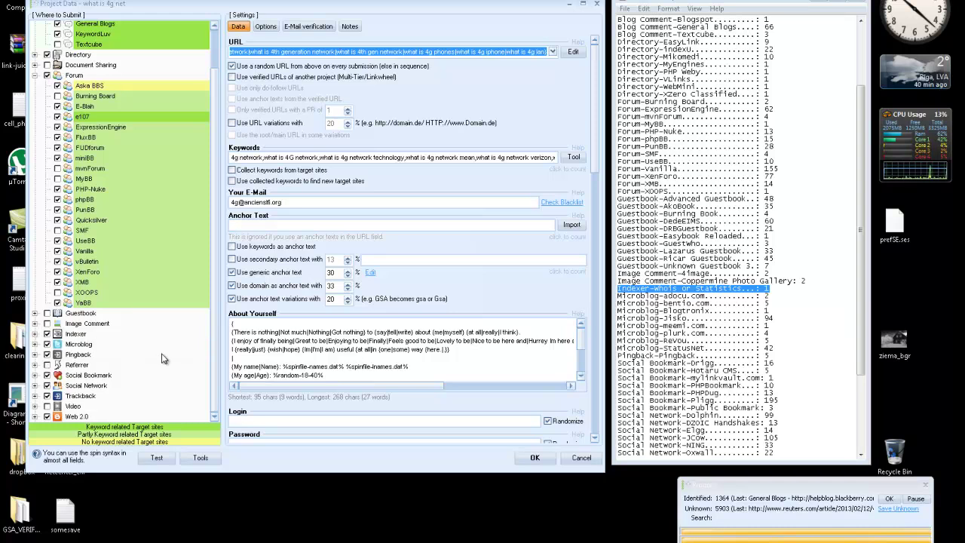
Select the Microblog counts, then untick adocu.com and bento.com in the Microblog group
{"action": "left_click_drag", "start_coordinate": [618, 297], "coordinate": [802, 347]}
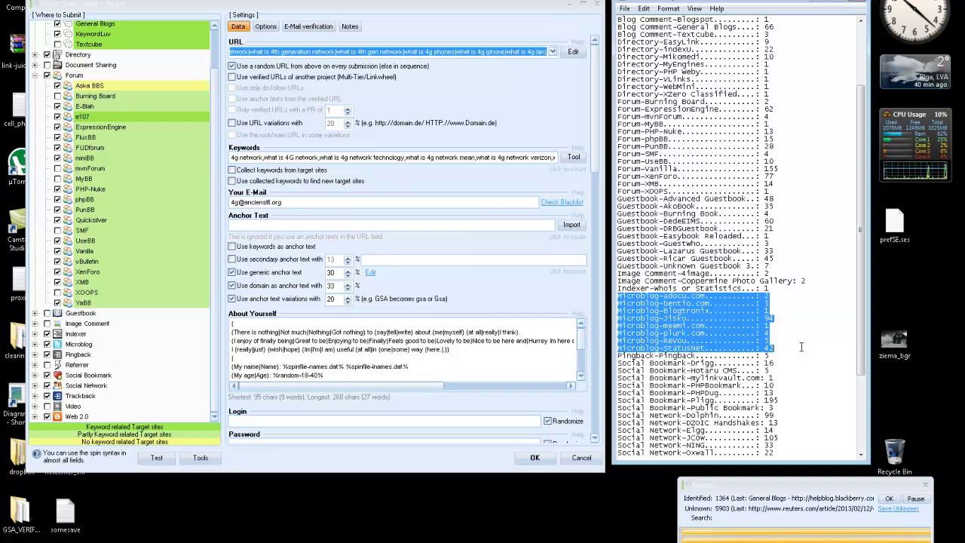
{"action": "left_click", "coordinate": [35, 344]}
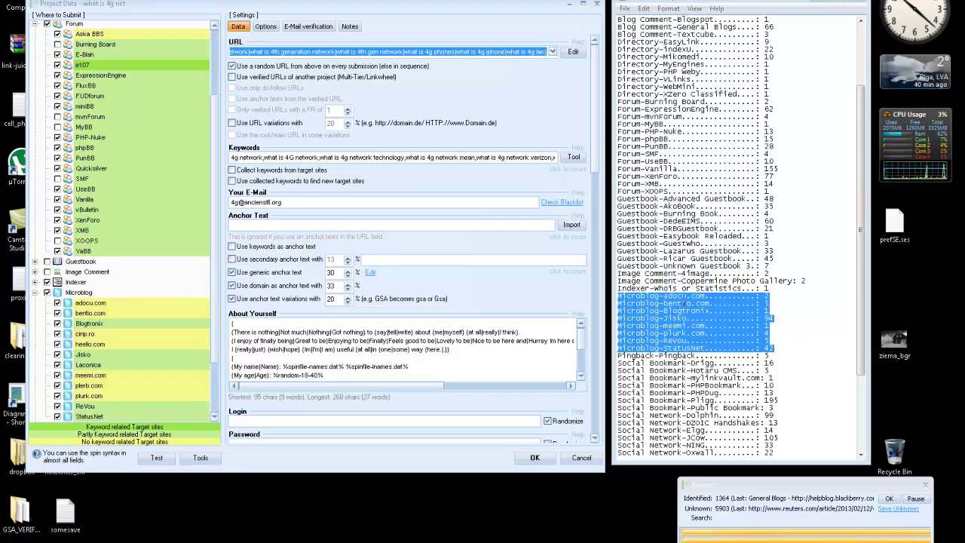
{"action": "left_click", "coordinate": [57, 303]}
{"action": "left_click", "coordinate": [57, 313]}
{"action": "mouse_move", "coordinate": [66, 398]}
Expand Pingback and mark the Video-vShare through Web 2.0-tblog.com stats lines in Notepad
{"action": "scroll", "coordinate": [210, 392], "scroll_direction": "down", "scroll_amount": 2}
{"action": "scroll", "coordinate": [210, 392], "scroll_direction": "down", "scroll_amount": 1}
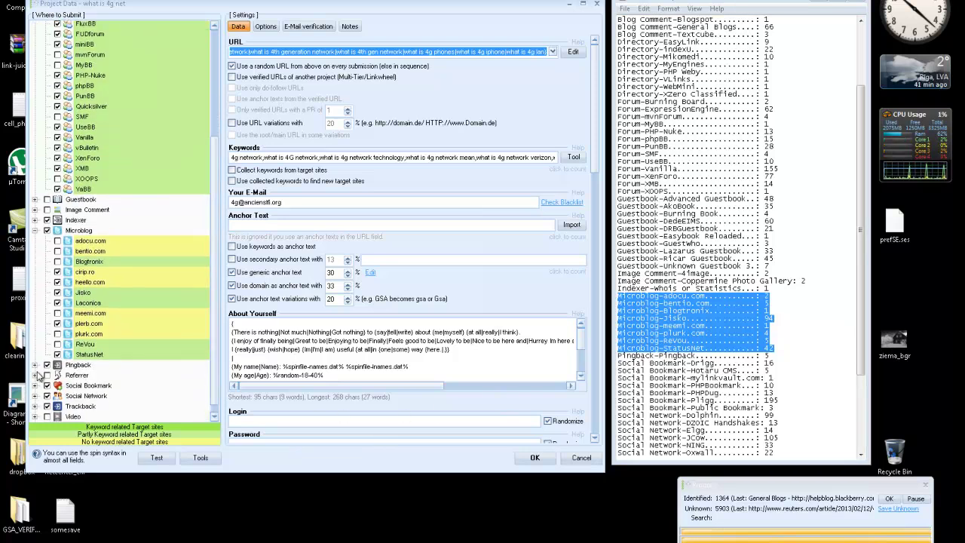
{"action": "left_click", "coordinate": [35, 366]}
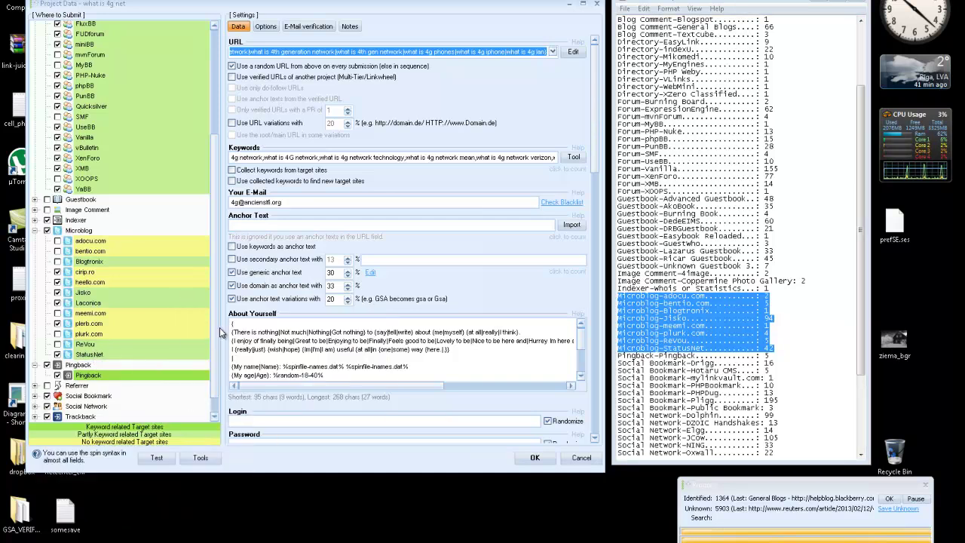
{"action": "scroll", "coordinate": [215, 334], "scroll_direction": "down", "scroll_amount": 1}
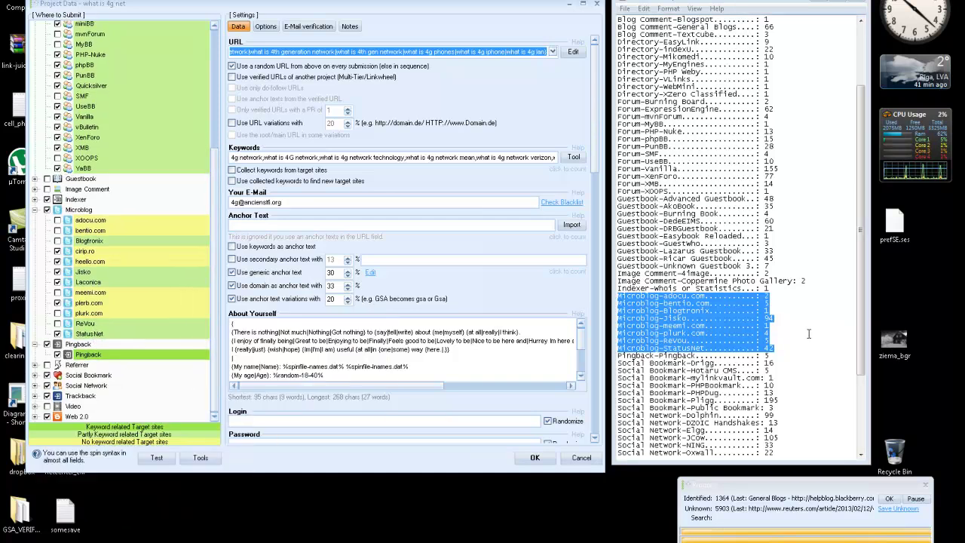
{"action": "left_click_drag", "start_coordinate": [862, 347], "coordinate": [823, 420]}
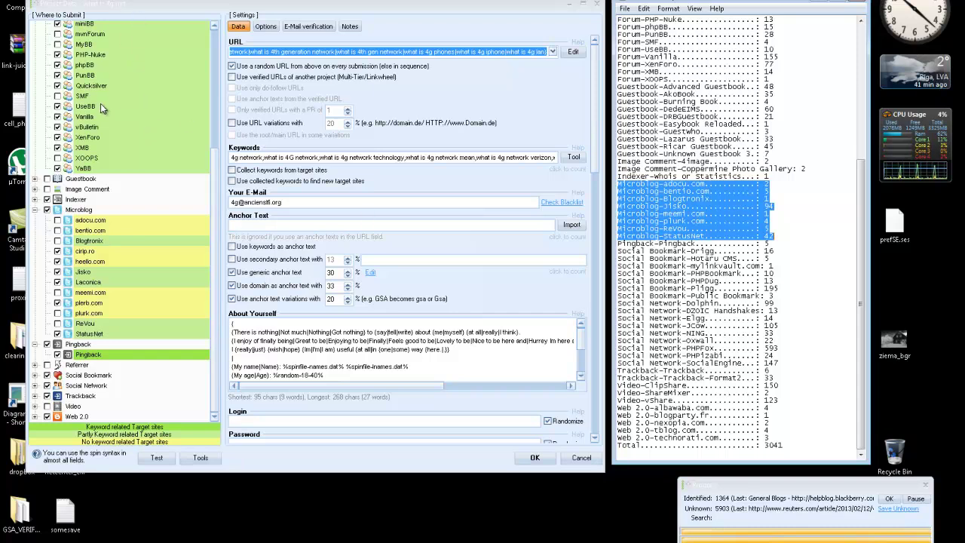
{"action": "left_click", "coordinate": [777, 238]}
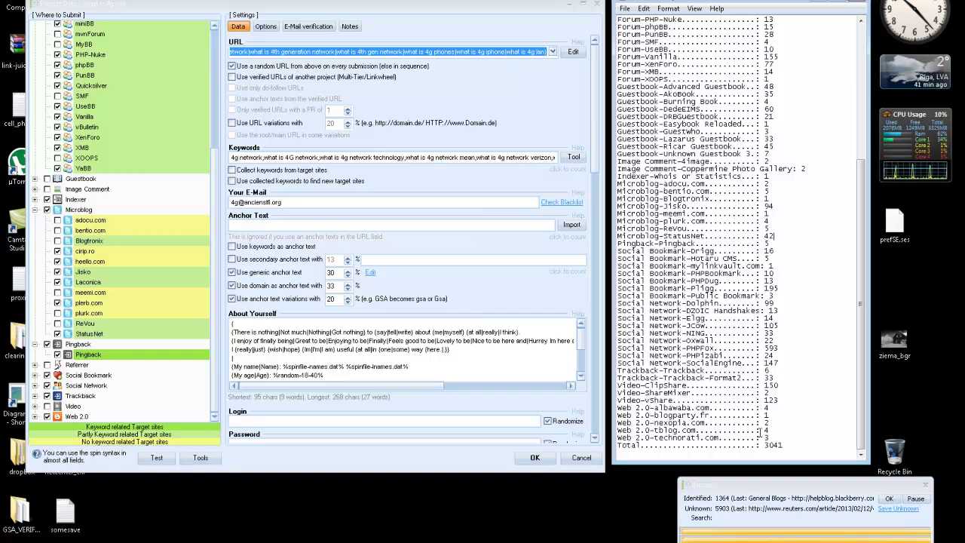
{"action": "left_click_drag", "start_coordinate": [773, 433], "coordinate": [613, 405]}
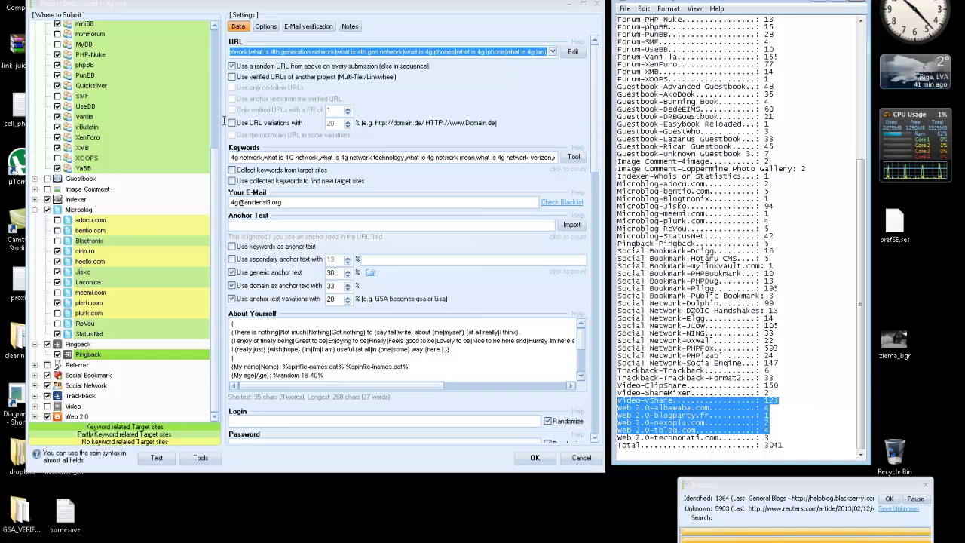
Turn on 'Use URLs from global site lists' with Identified off, keeping Submitted and Verified
{"action": "left_click", "coordinate": [265, 27]}
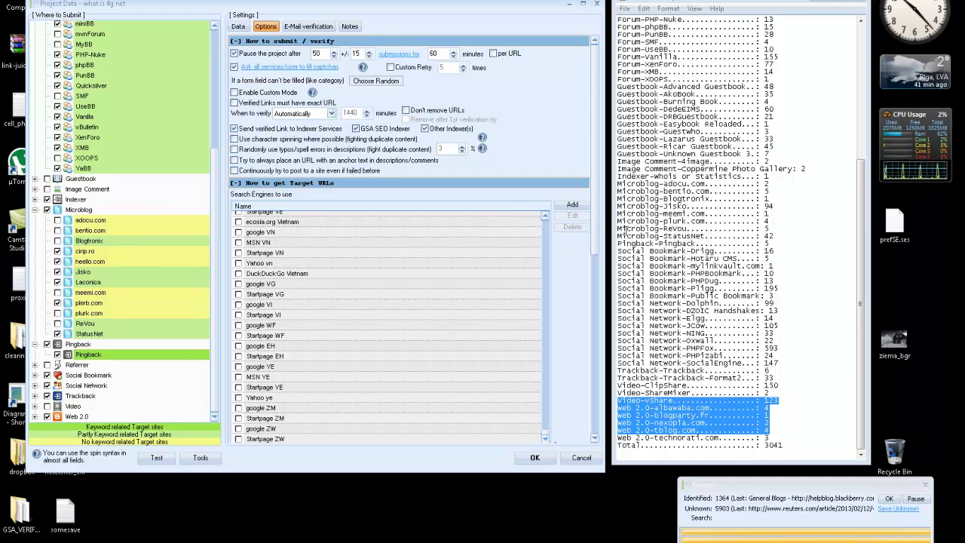
{"action": "left_click_drag", "start_coordinate": [592, 208], "coordinate": [595, 314]}
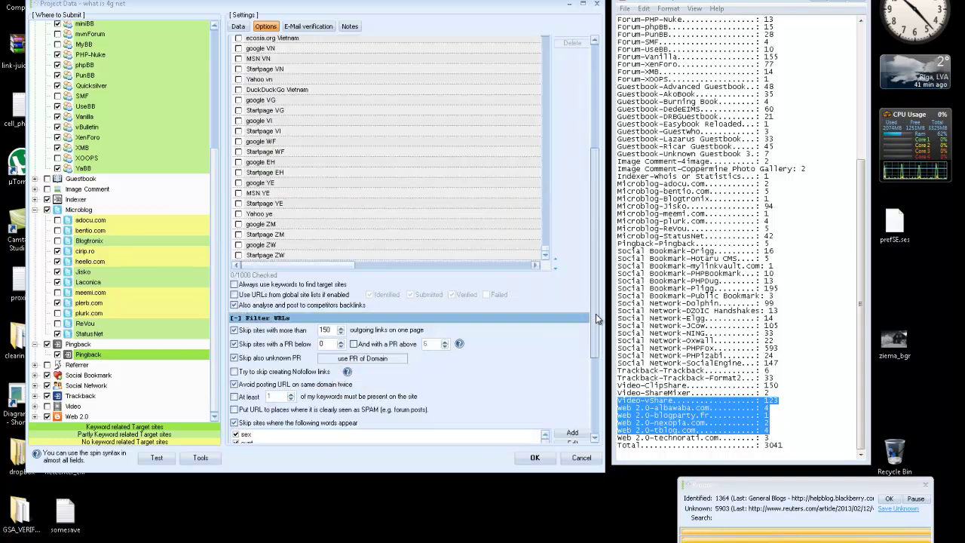
{"action": "scroll", "coordinate": [594, 314], "scroll_direction": "down", "scroll_amount": 1}
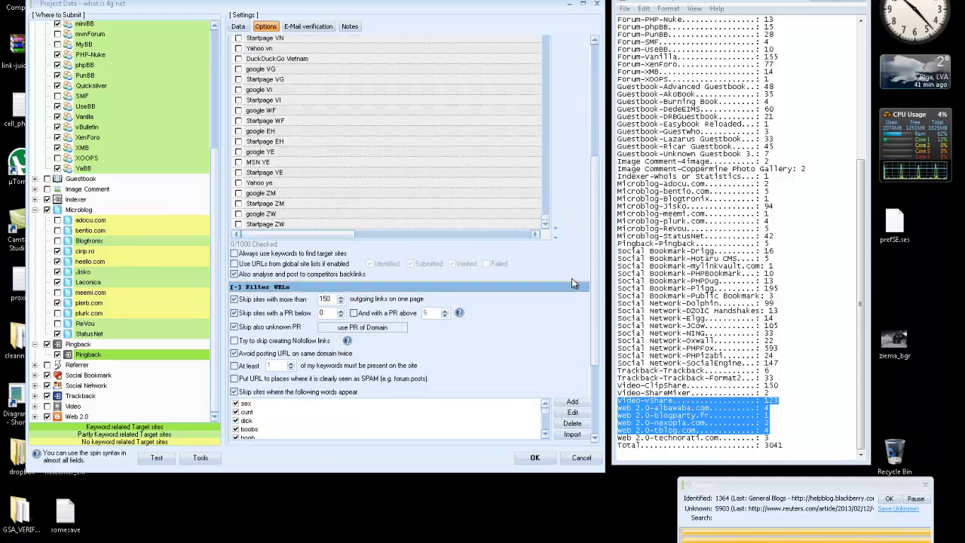
{"action": "left_click", "coordinate": [234, 274]}
{"action": "left_click", "coordinate": [233, 263]}
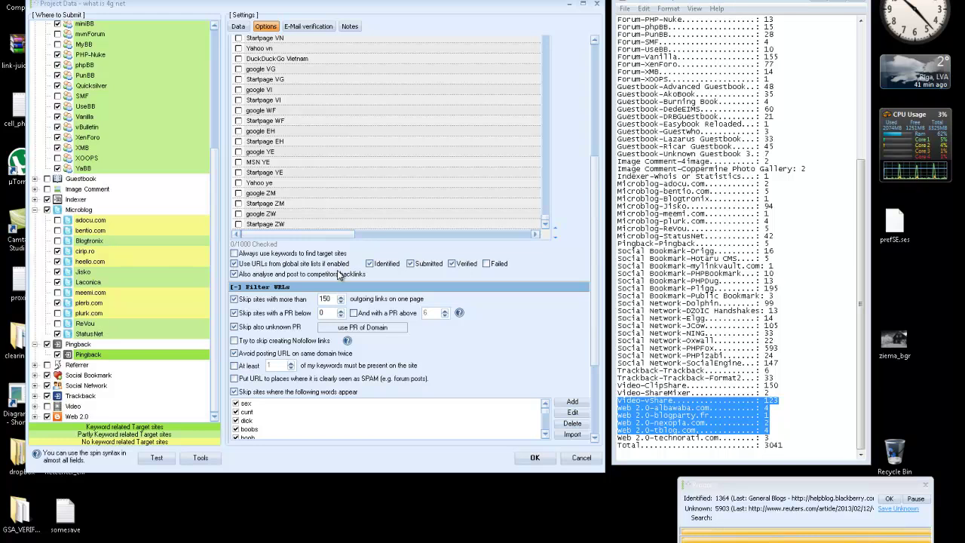
{"action": "left_click", "coordinate": [369, 264]}
Save the project with OK and check the site list folders in global Settings
{"action": "left_click", "coordinate": [526, 457]}
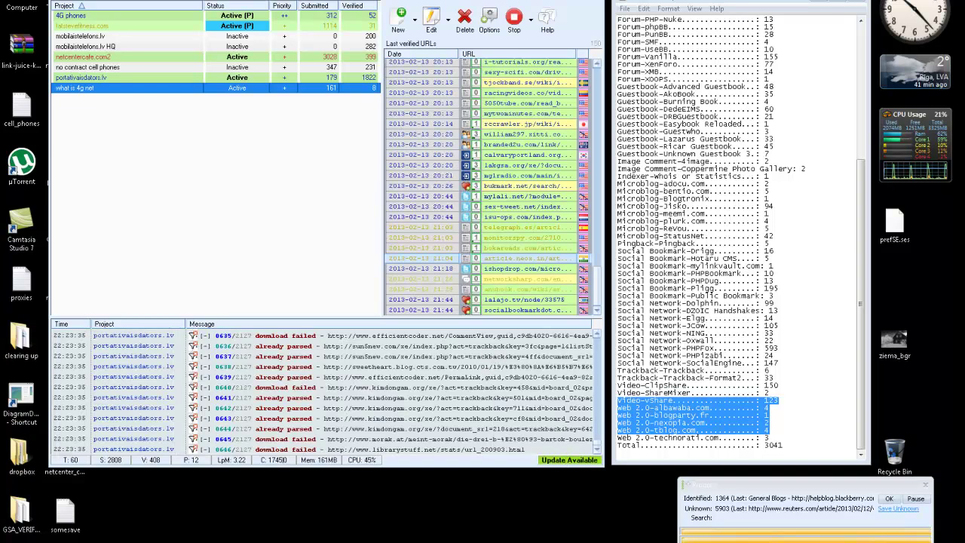
{"action": "left_click", "coordinate": [490, 21]}
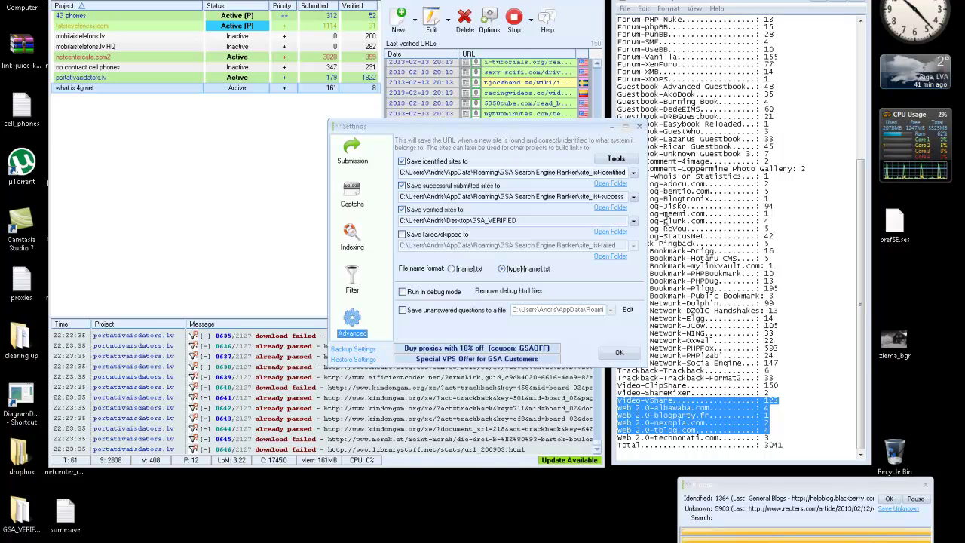
{"action": "left_click", "coordinate": [638, 126]}
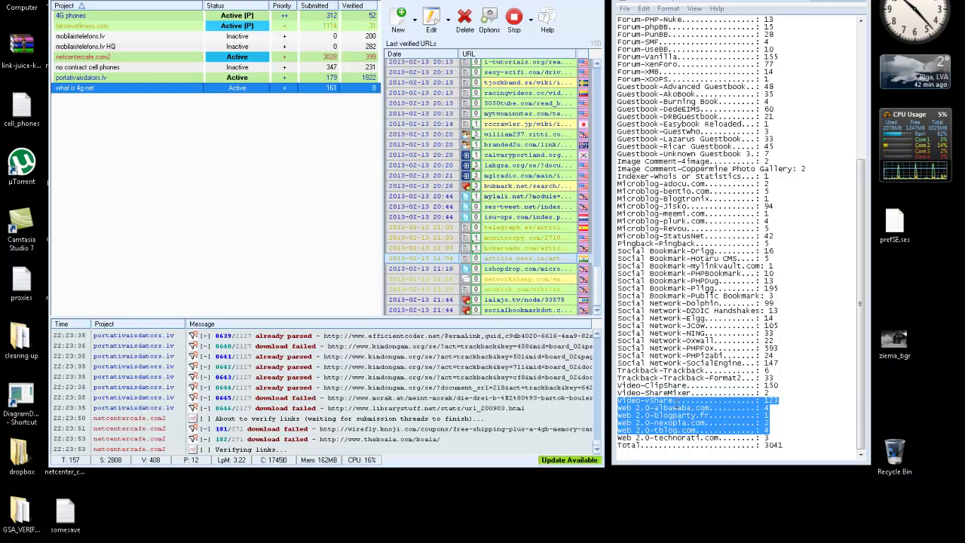
Review the recently verified URLs list in the main window log
{"action": "left_click", "coordinate": [595, 298]}
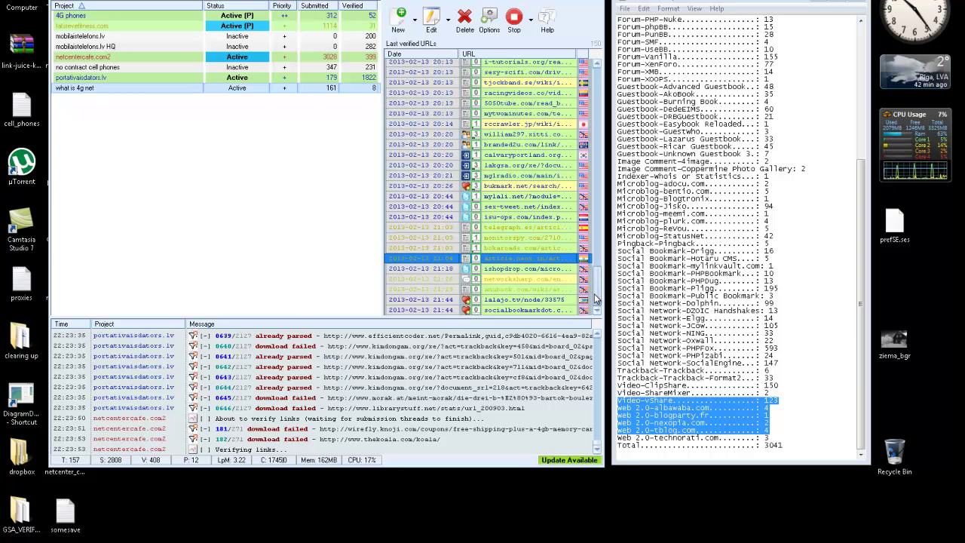
{"action": "scroll", "coordinate": [595, 298], "scroll_direction": "up", "scroll_amount": 5}
{"action": "scroll", "coordinate": [595, 297], "scroll_direction": "down", "scroll_amount": 5}
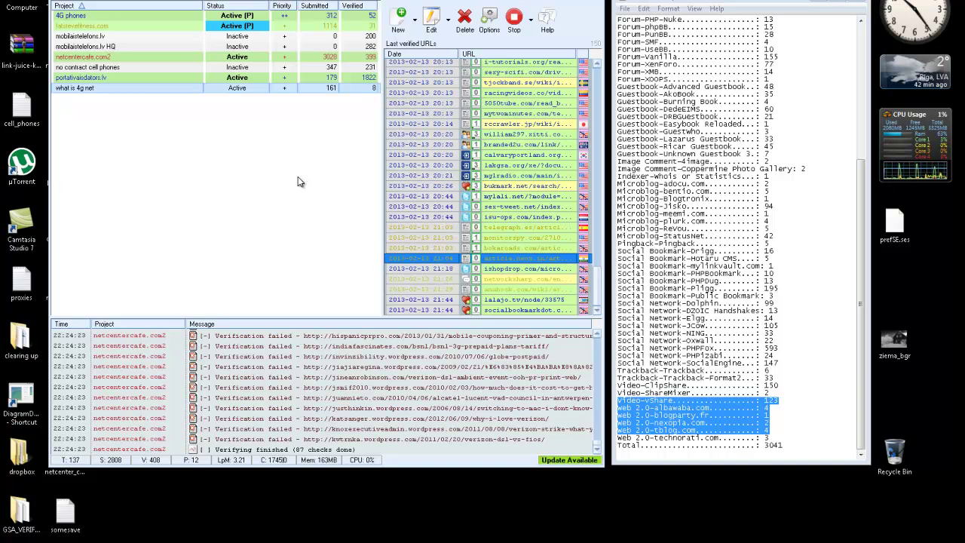
{"action": "left_click_drag", "start_coordinate": [859, 391], "coordinate": [872, 227]}
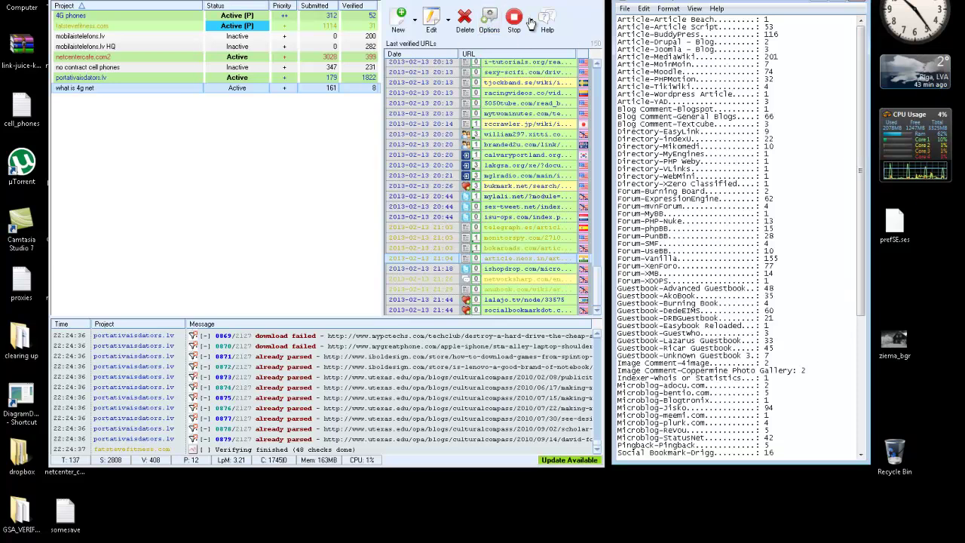
{"action": "left_click", "coordinate": [489, 19]}
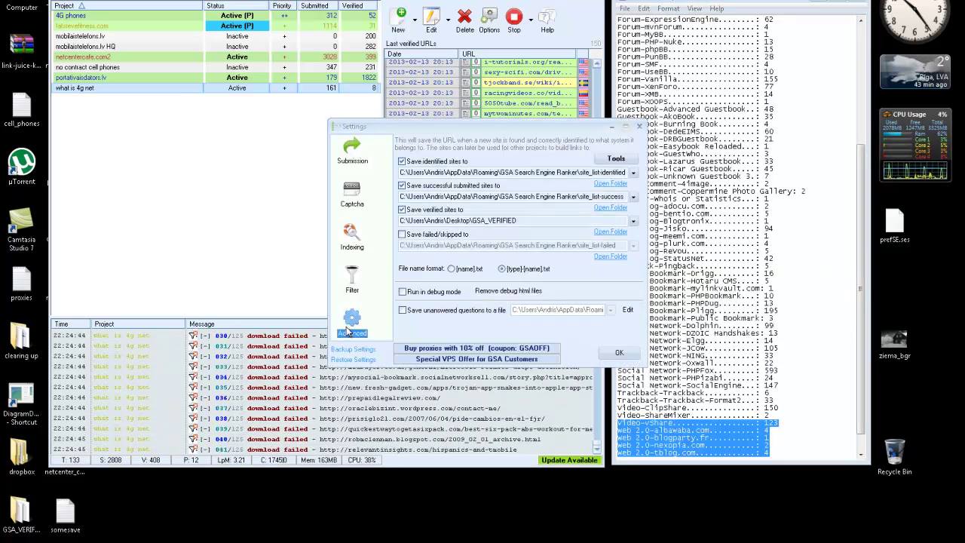
{"action": "left_click", "coordinate": [617, 158]}
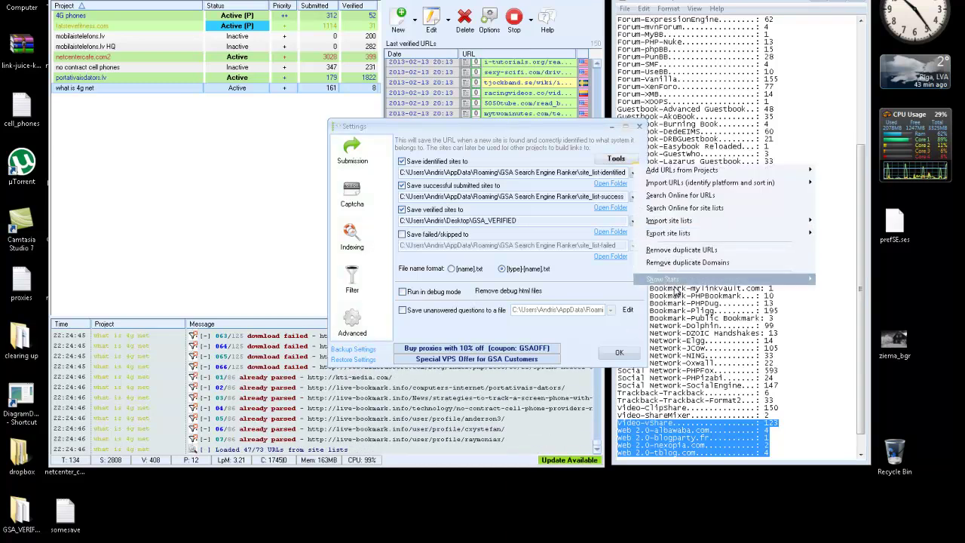
{"action": "mouse_move", "coordinate": [674, 289]}
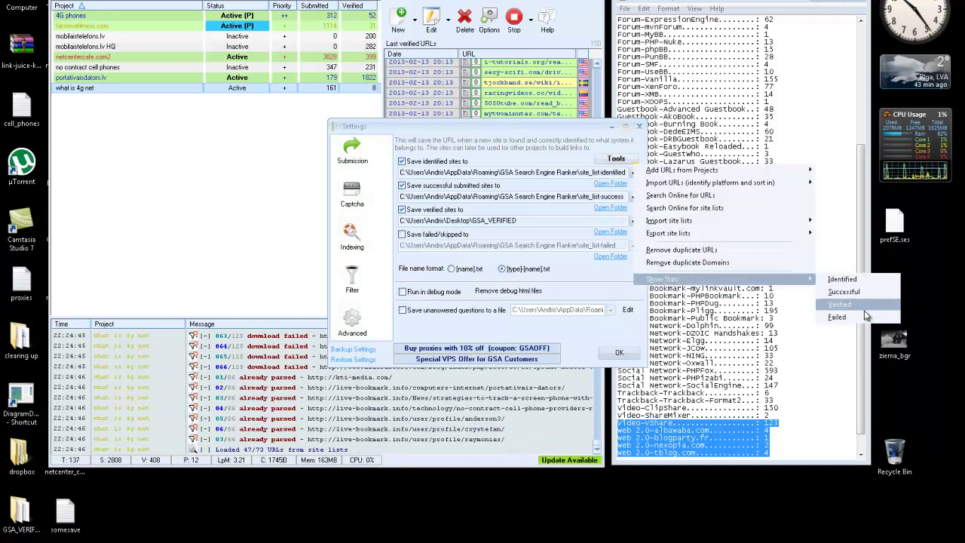
{"action": "left_click", "coordinate": [840, 304]}
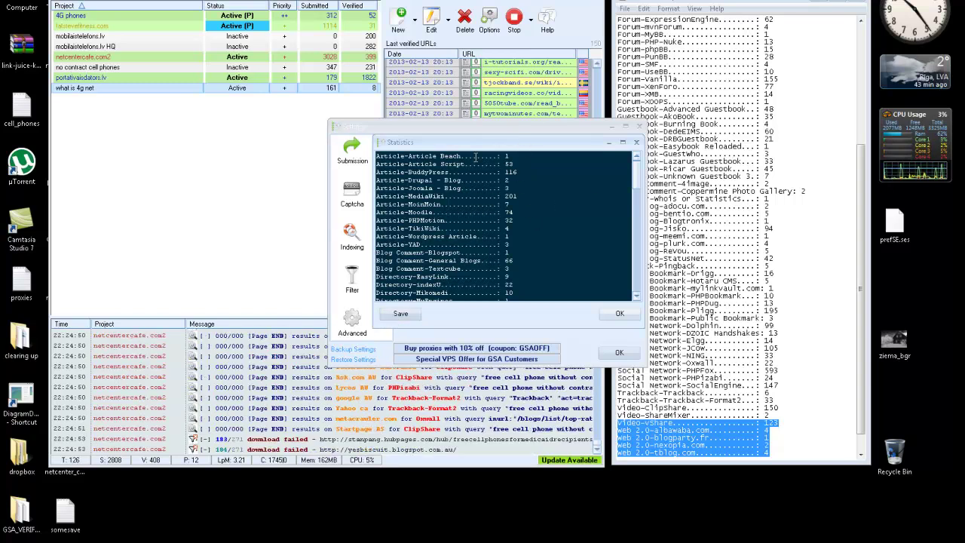
{"action": "left_click", "coordinate": [619, 314]}
{"action": "left_click", "coordinate": [640, 126]}
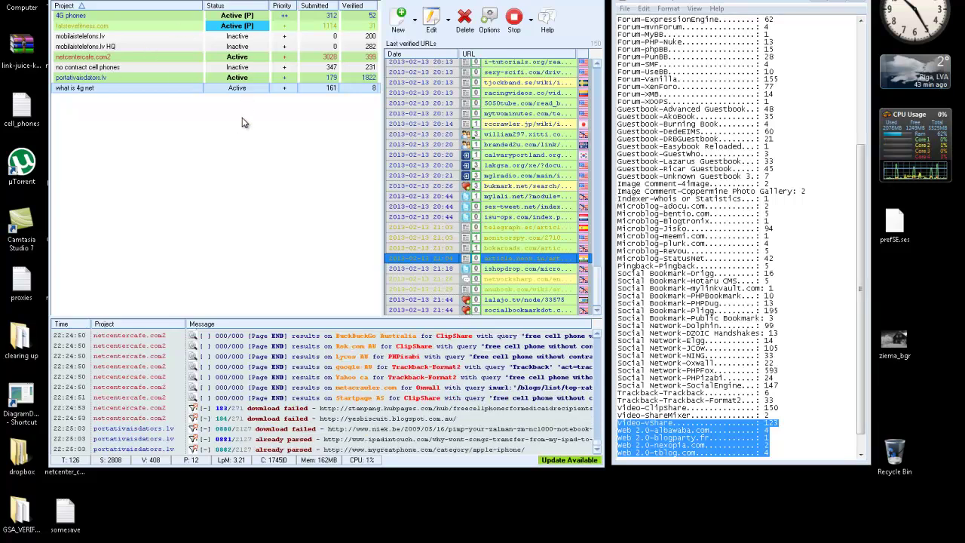
{"action": "left_click", "coordinate": [254, 177]}
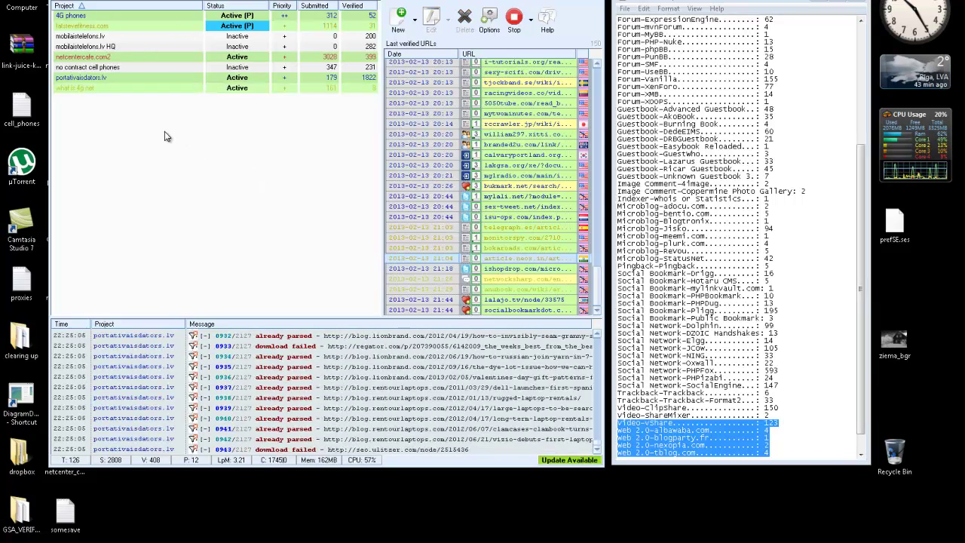
{"action": "left_click", "coordinate": [92, 88]}
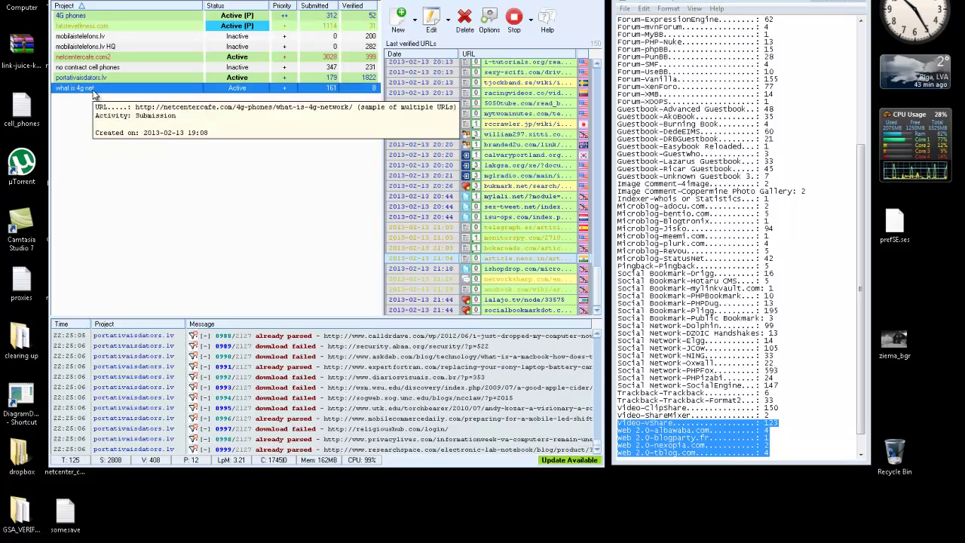
{"action": "right_click", "coordinate": [92, 91]}
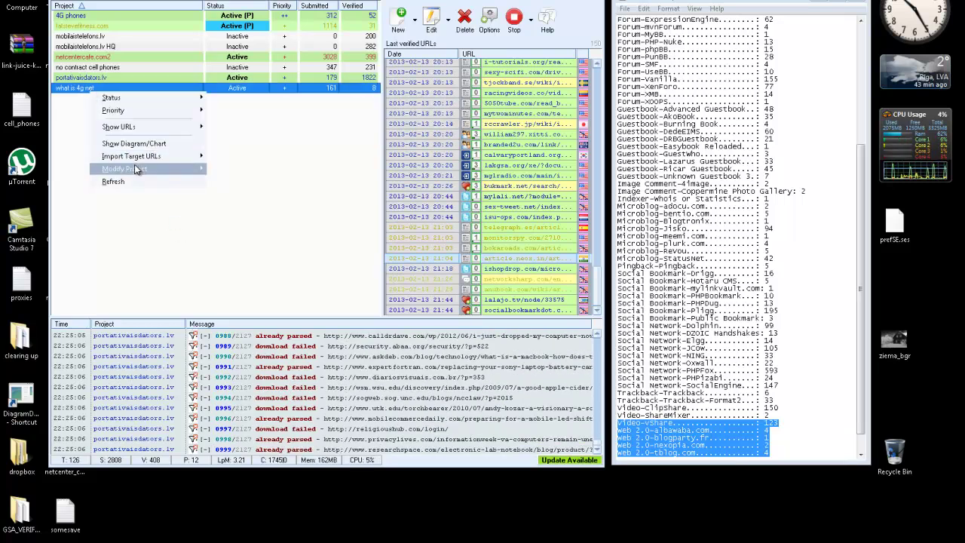
{"action": "mouse_move", "coordinate": [140, 169]}
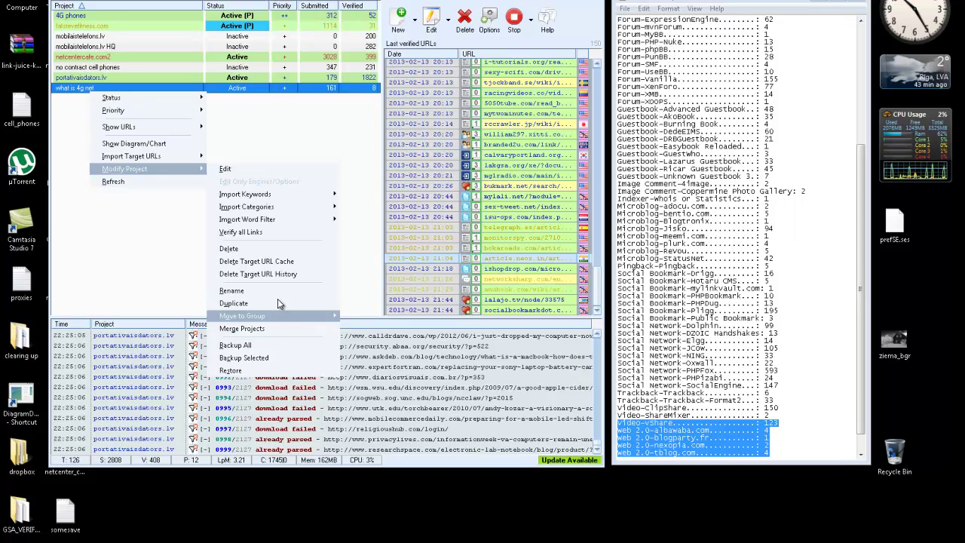
{"action": "left_click", "coordinate": [118, 254]}
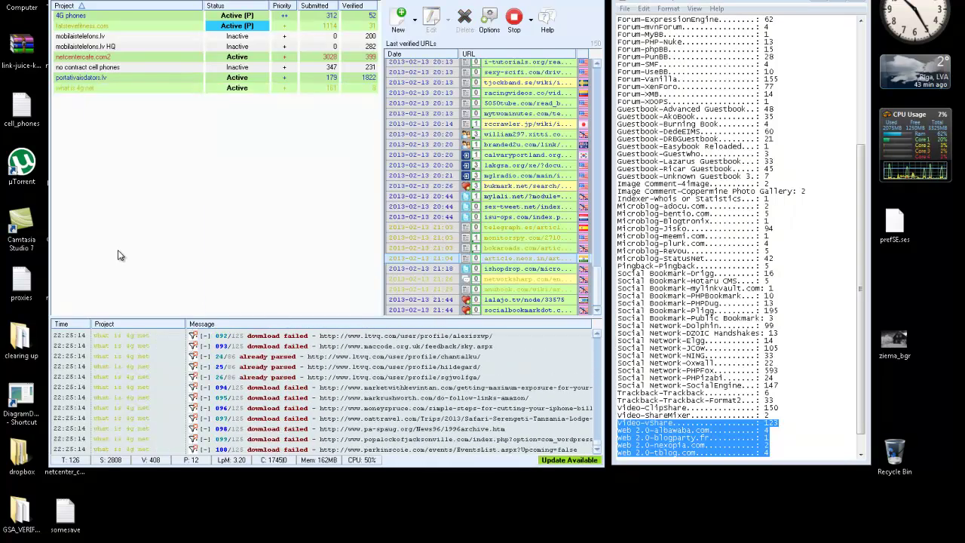